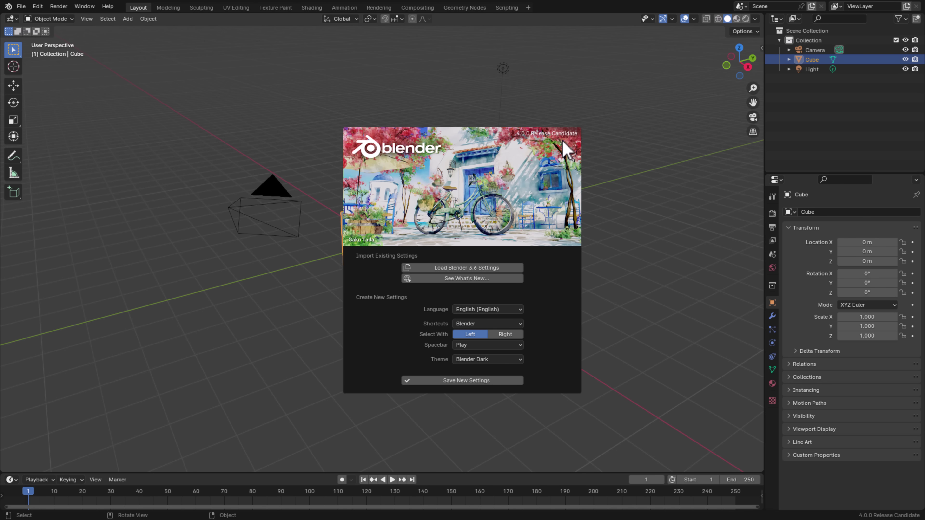
# Dismiss the startup screen and duplicate the default cube, placing the copy beside it at about X 1.8 m, Y 3.3 m, Z 0.49 m
pyautogui.click(620, 270)
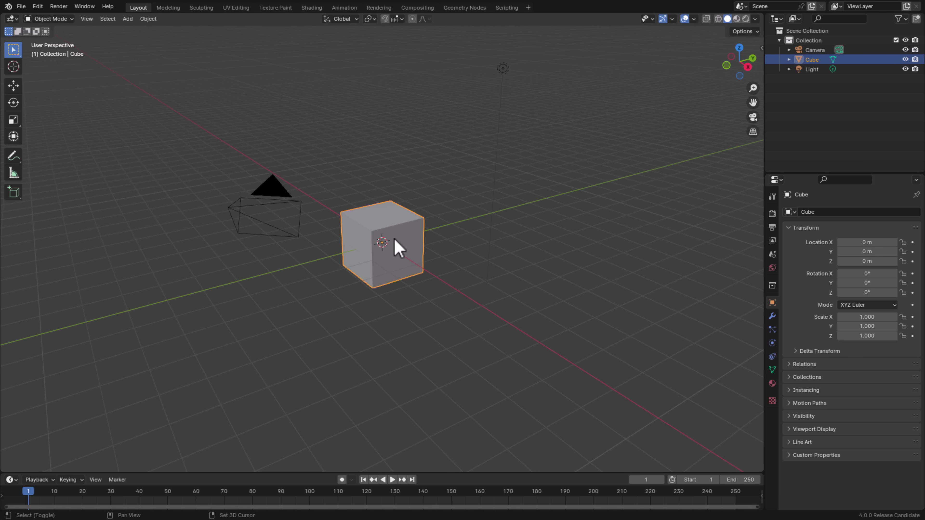
pyautogui.hotkey('shift', 'd')
pyautogui.click(501, 221)
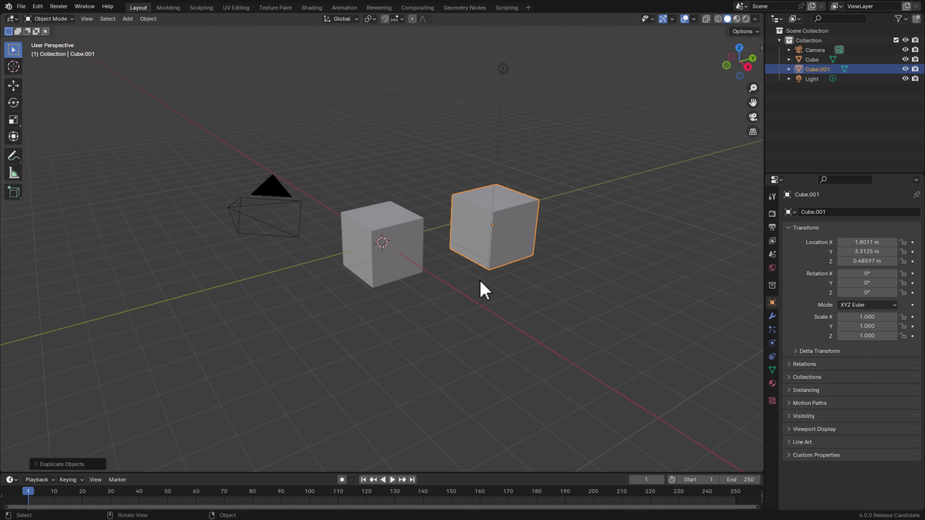
# Move the duplicated cube by a snap base set on its upper corner and snap it to the original cube's matching corner, at X 2 m, Y 2 m, Z 0 m
pyautogui.press('g')
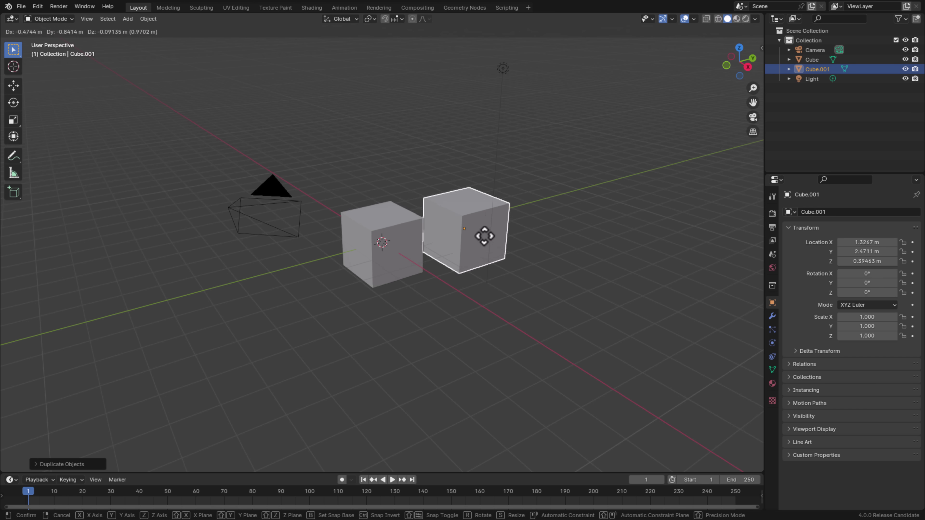
pyautogui.press('b')
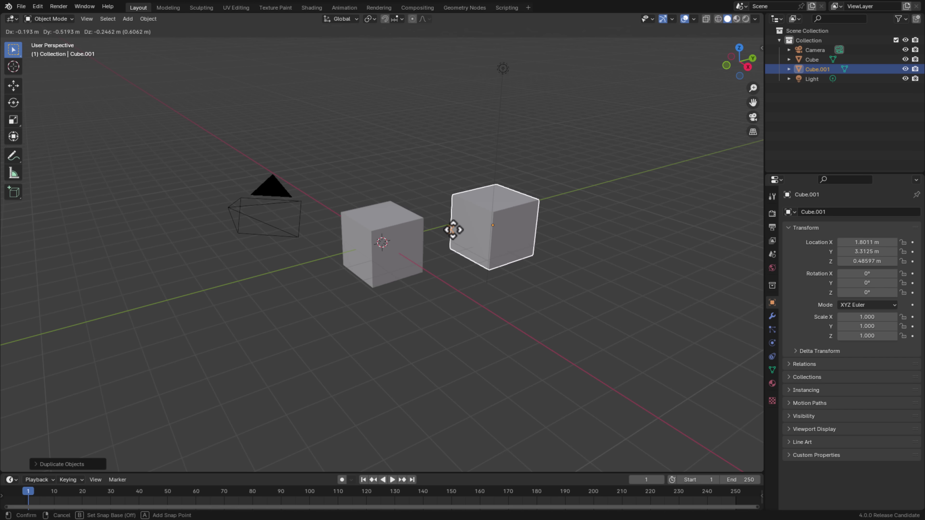
pyautogui.click(453, 229)
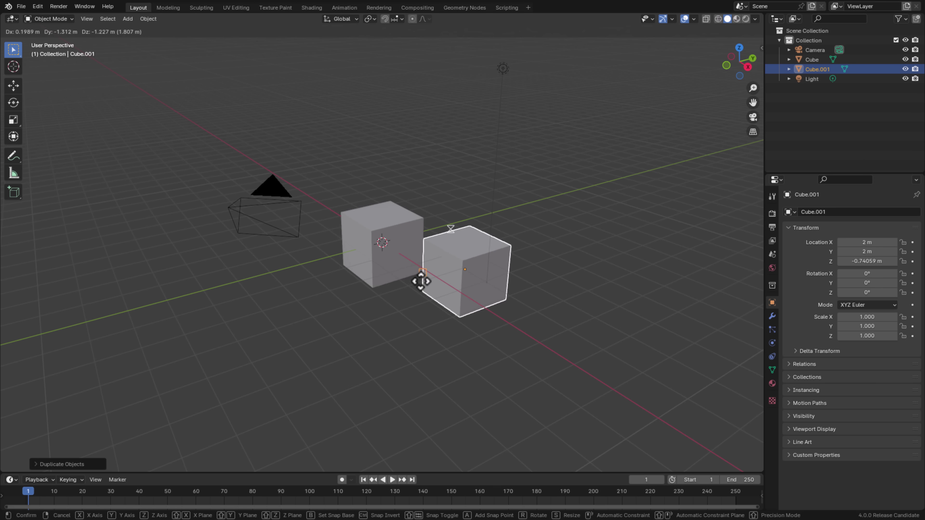
pyautogui.press('ctrl')
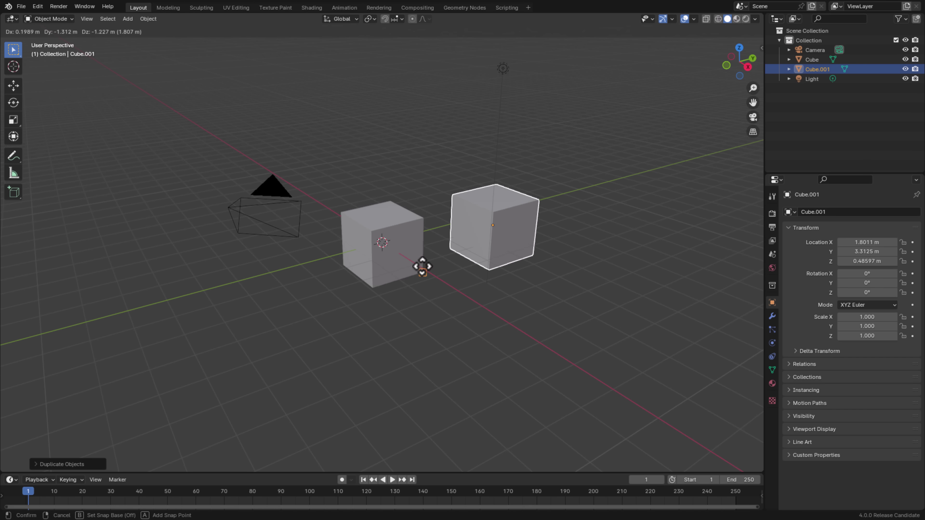
pyautogui.click(449, 202)
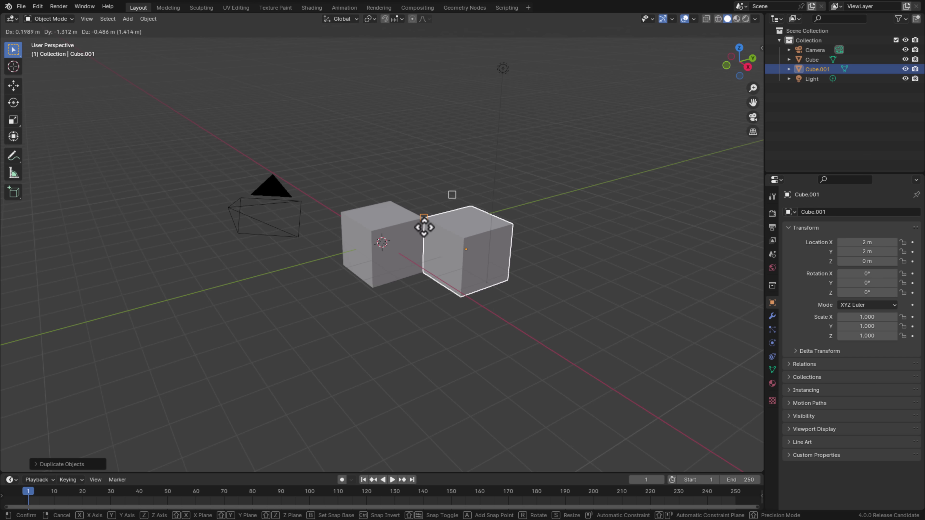
pyautogui.click(425, 228)
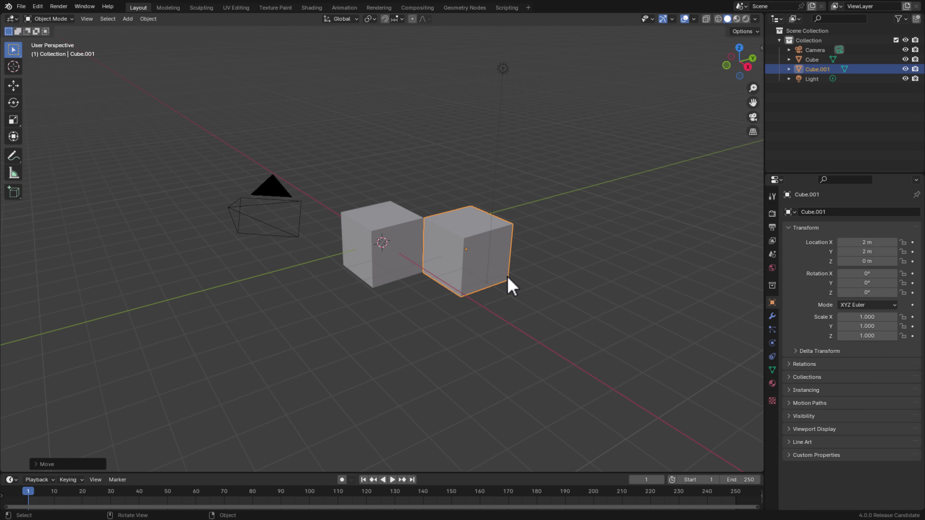
# Scale the duplicated cube uniformly to about -1.615 on all axes
pyautogui.press('s')
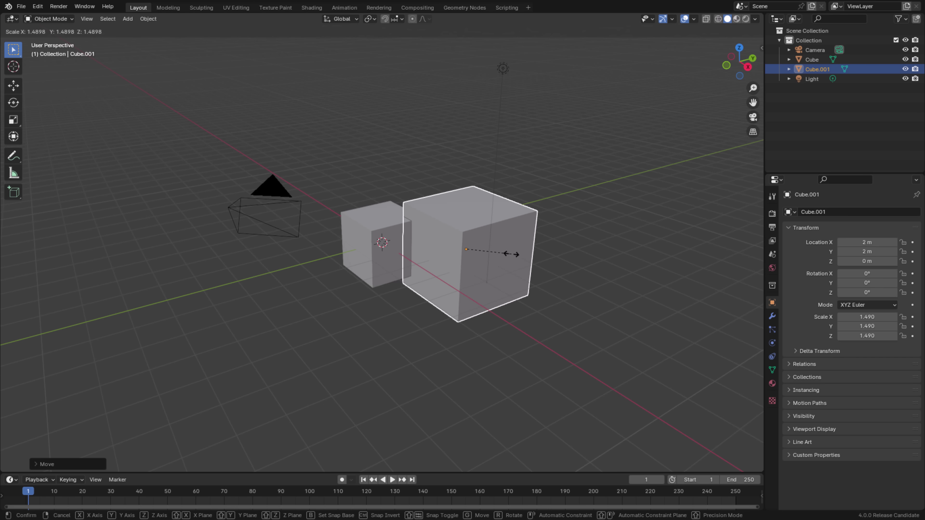
pyautogui.moveTo(513, 254); pyautogui.dragTo(218, 234, button='middle')
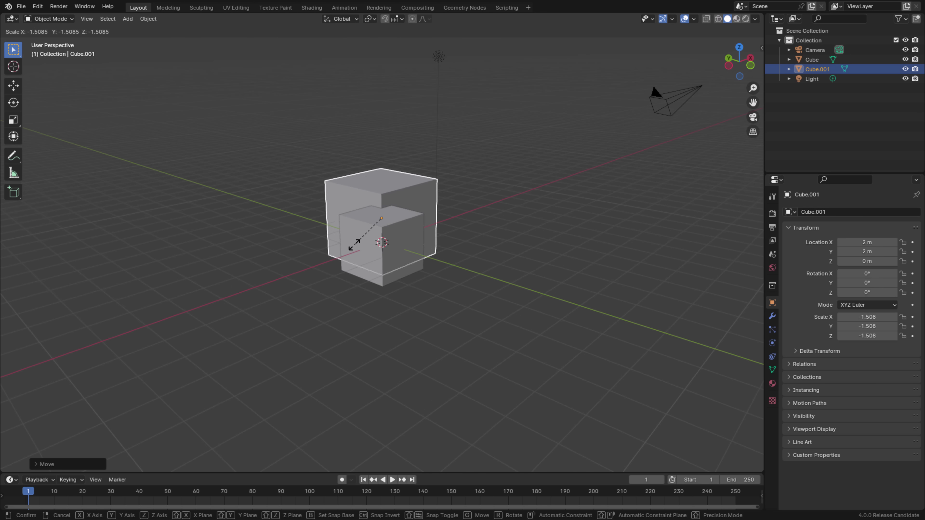
pyautogui.click(348, 252)
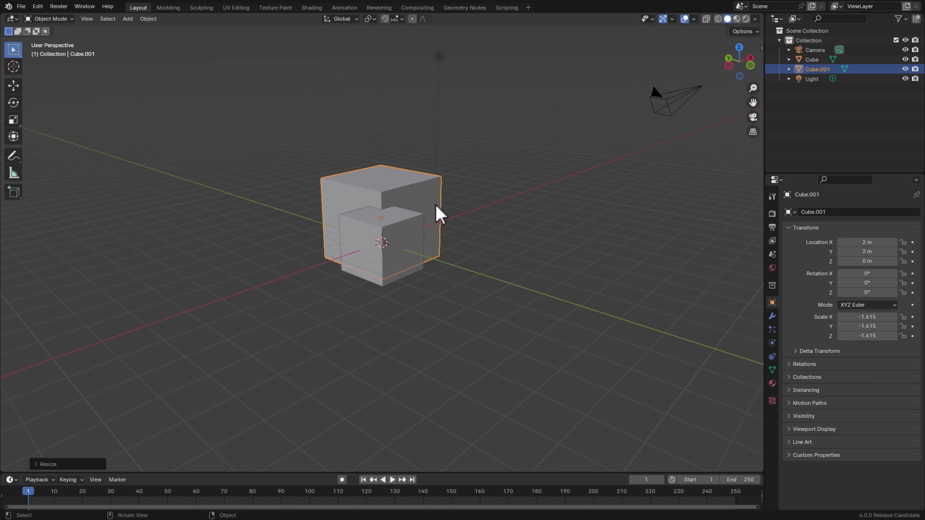
# Move the enlarged duplicate with snapping so that it aligns to the original cube's geometry
pyautogui.click(401, 19)
pyautogui.press('g')
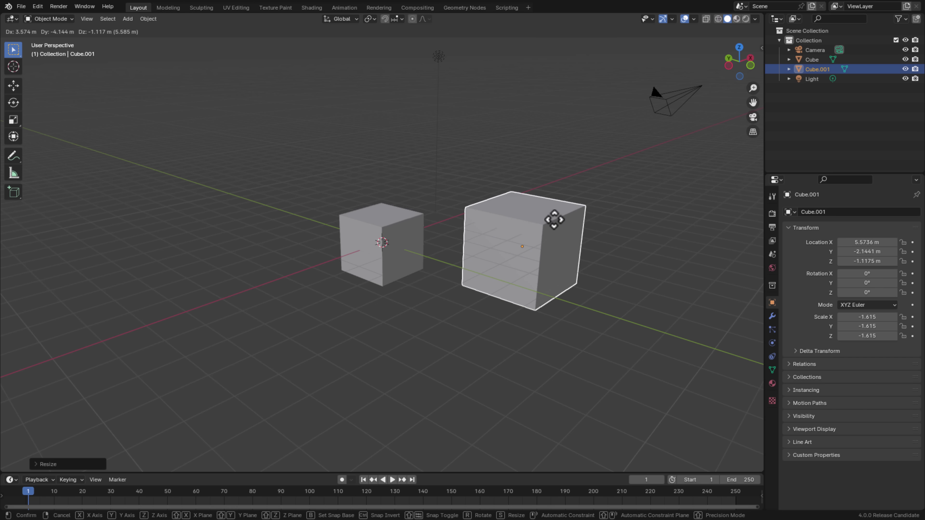
pyautogui.press('ctrl')
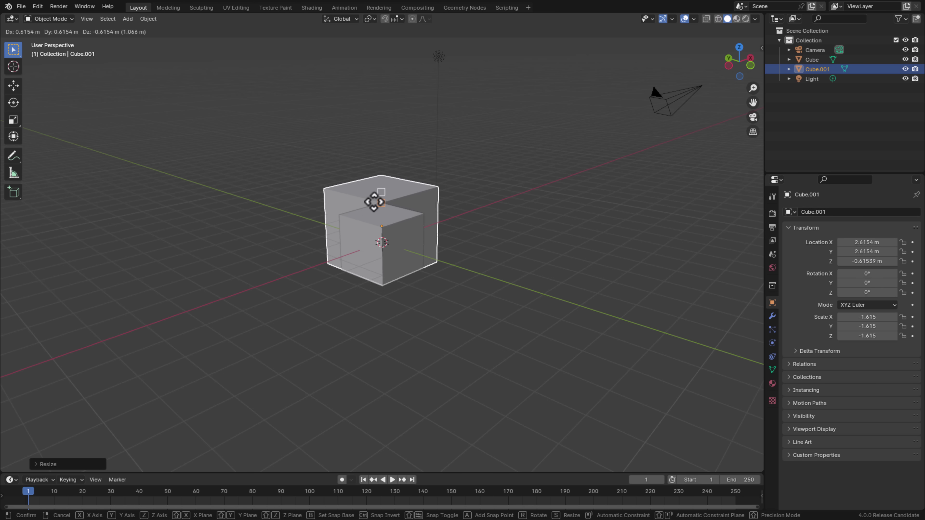
pyautogui.moveTo(374, 202); pyautogui.dragTo(241, 234, button='middle')
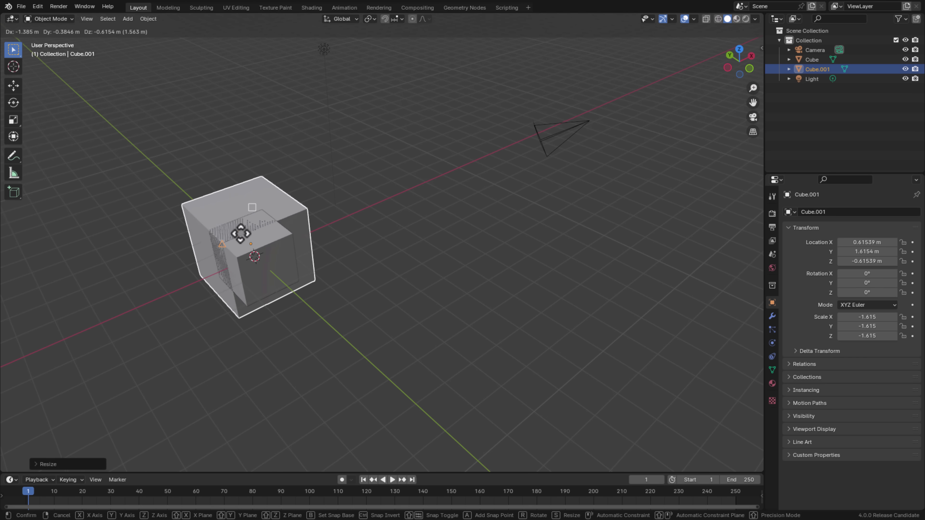
pyautogui.click(259, 208)
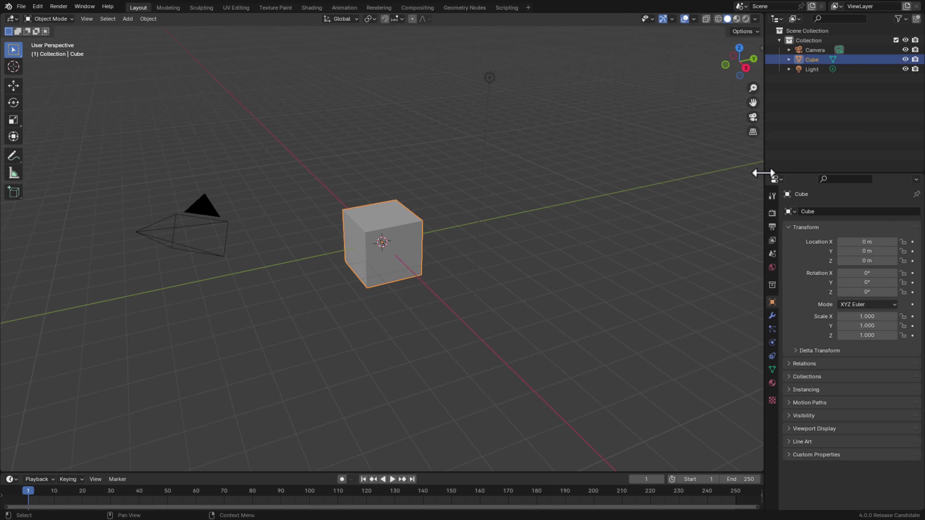
# Set the scene's render engine to Cycles
pyautogui.click(772, 213)
pyautogui.click(849, 212)
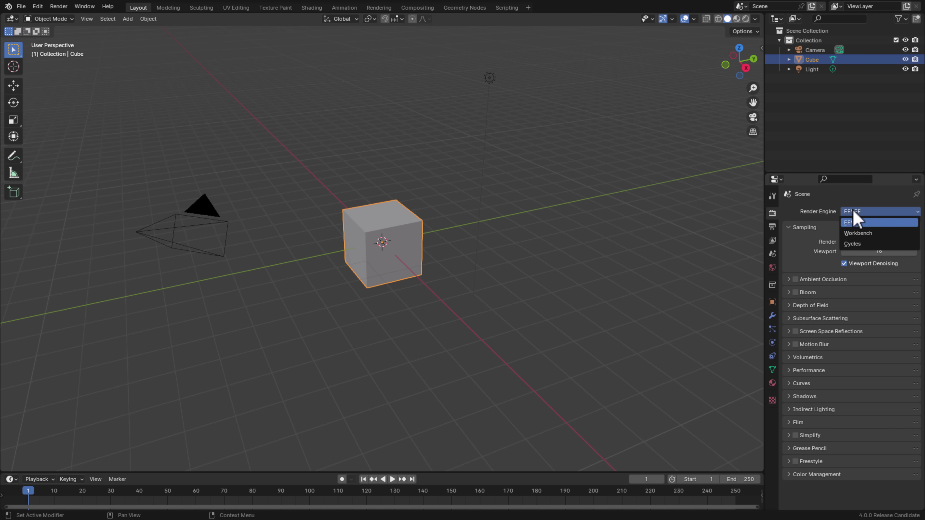
pyautogui.click(870, 245)
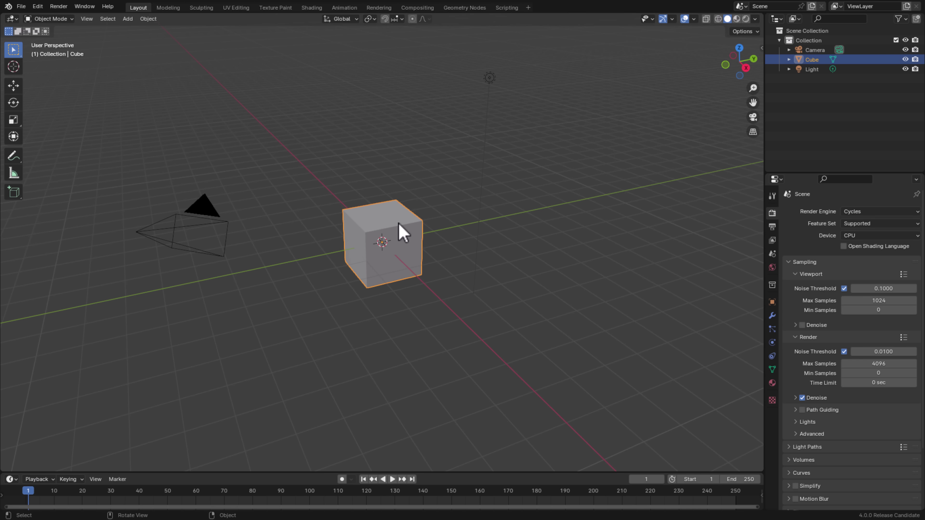
# Raise the default cube along the Z axis by about 1.2 m
pyautogui.press('g')
pyautogui.press('z')
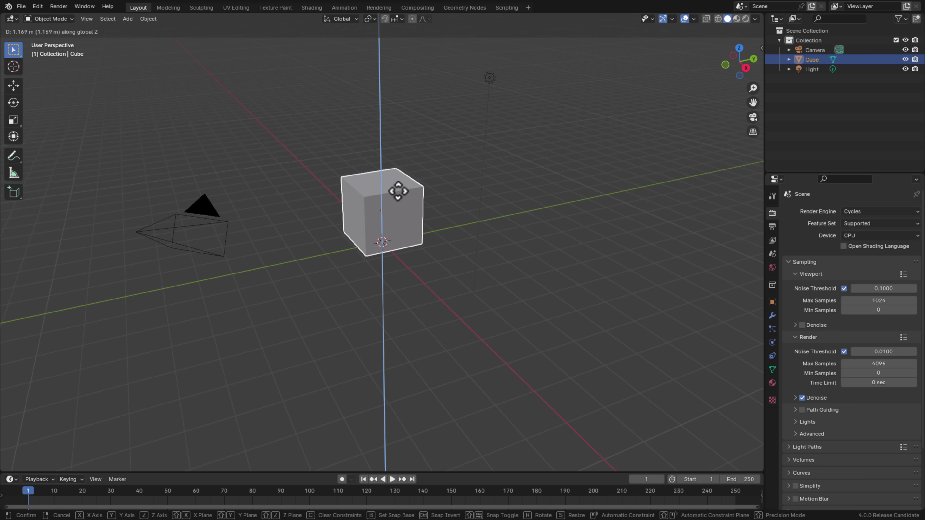
pyautogui.click(402, 198)
# Duplicate the raised cube, place the copy in front of it, and lift the copy about 0.88 m along Z
pyautogui.hotkey('shift', 'd')
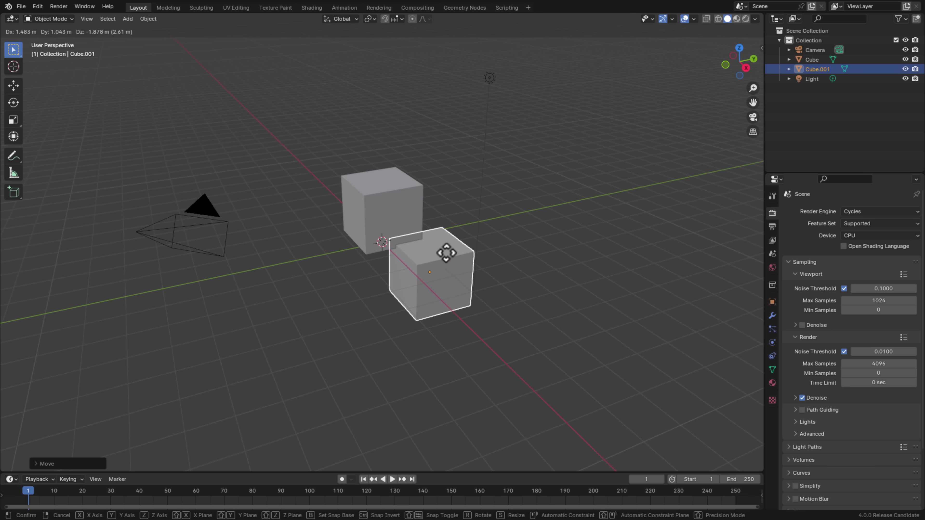
pyautogui.click(450, 261)
pyautogui.press('g')
pyautogui.press('z')
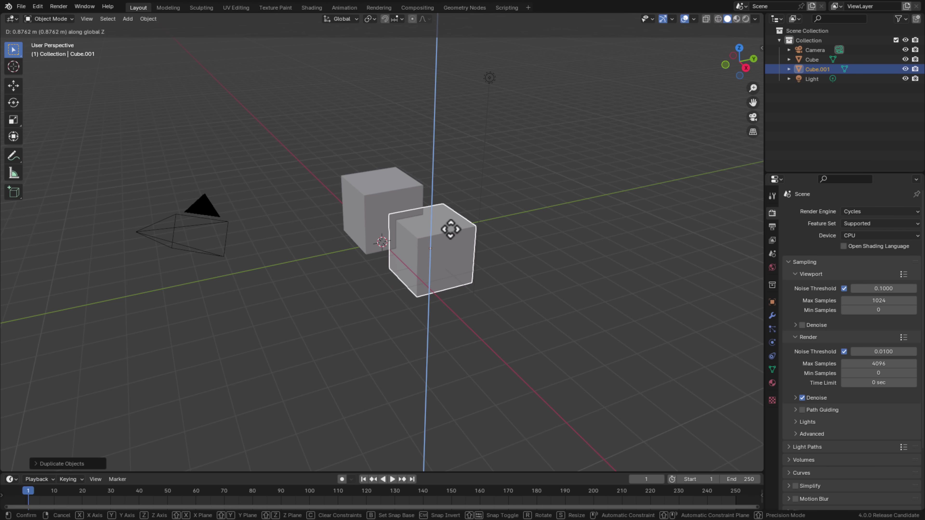
pyautogui.click(450, 231)
# Add a grid mesh at the origin and set its size to 15.5 m
pyautogui.click(127, 18)
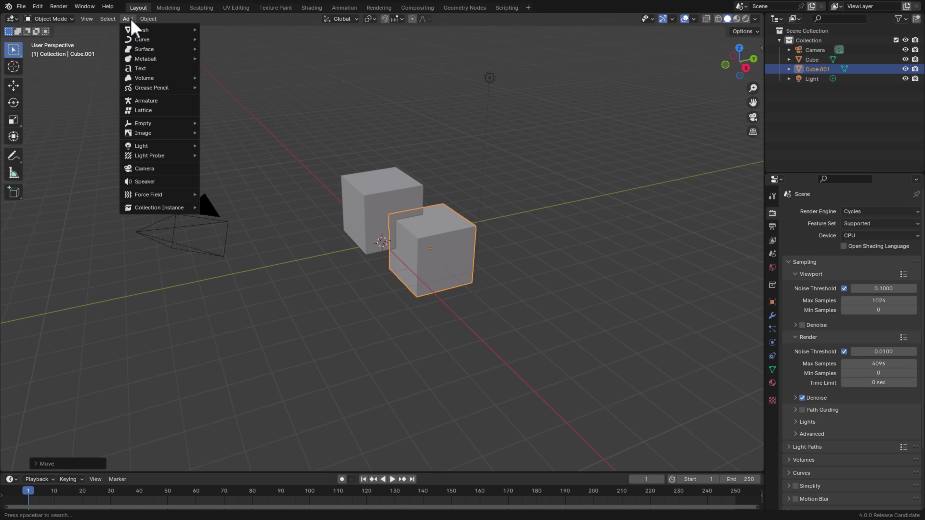
pyautogui.moveTo(143, 29)
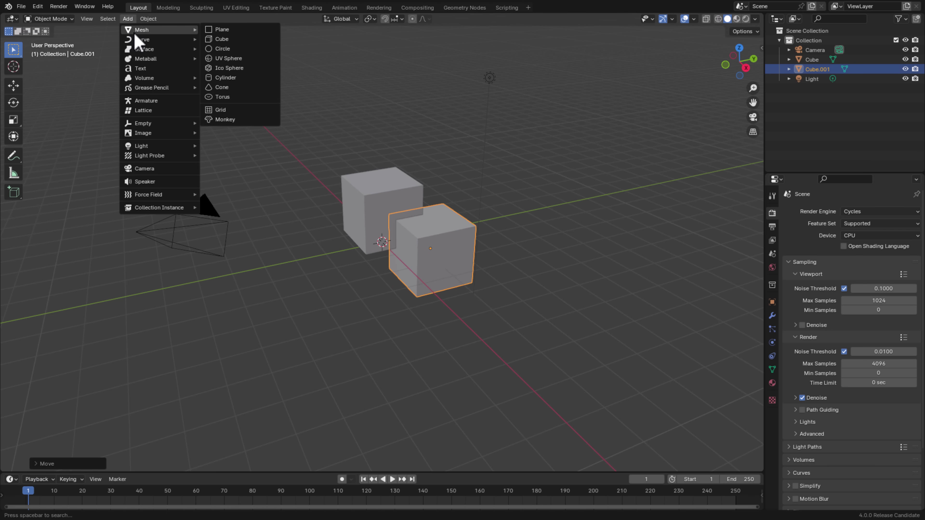
pyautogui.click(233, 109)
pyautogui.click(50, 464)
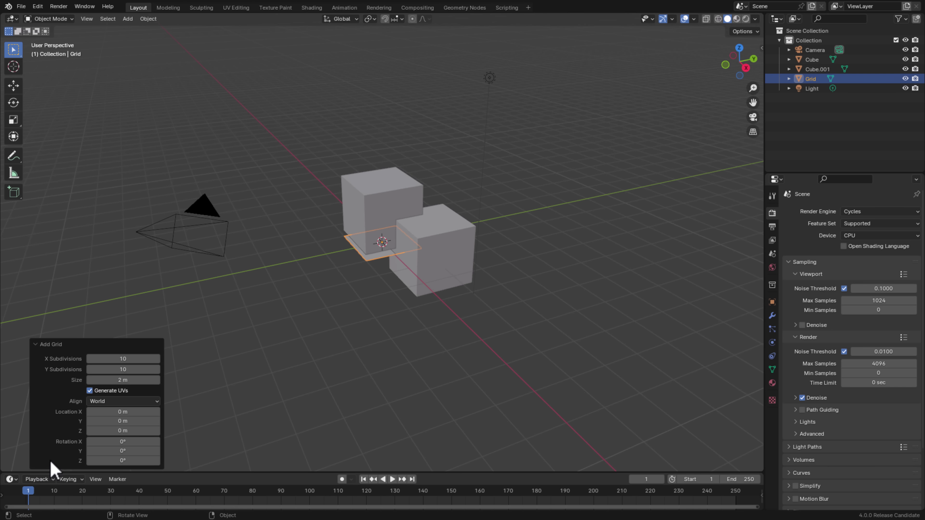
pyautogui.moveTo(109, 380); pyautogui.dragTo(765, 334)
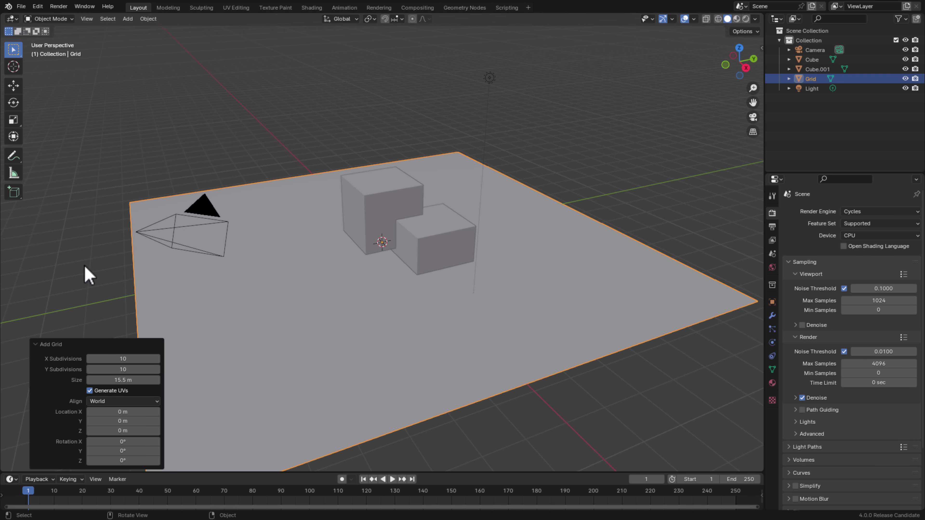
# Lower the grid about 1.09 m along Z beneath the cubes and switch the viewport shading to Rendered
pyautogui.press('g')
pyautogui.press('z')
pyautogui.click(306, 389)
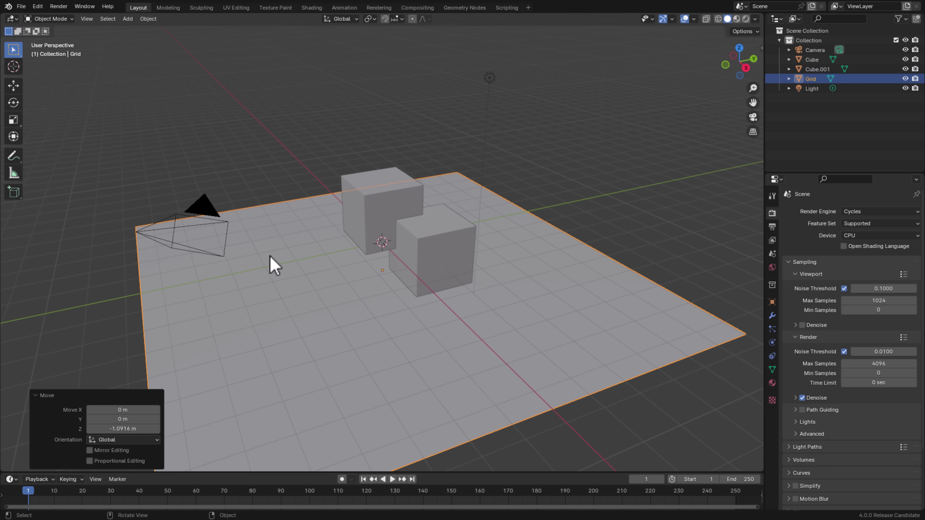
pyautogui.click(746, 19)
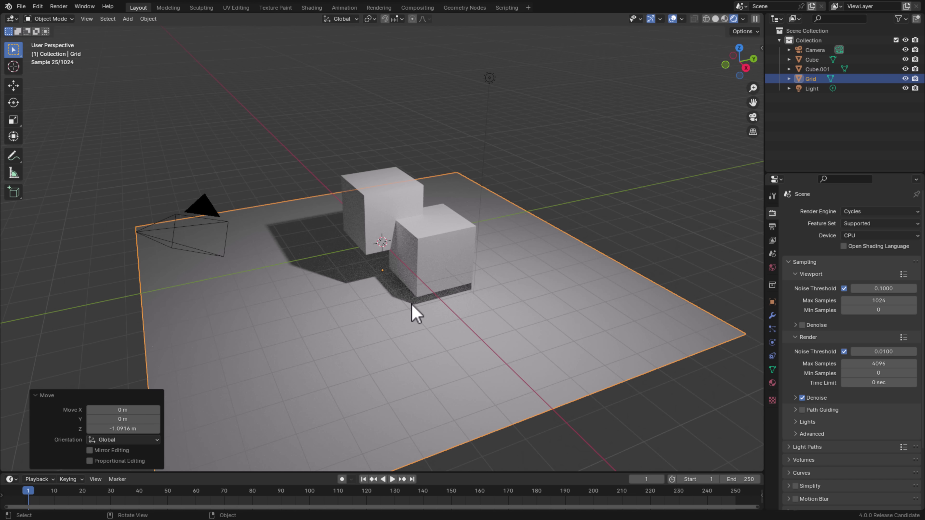
# Create a new light linking collection for the Light object in its object shading properties
pyautogui.click(813, 88)
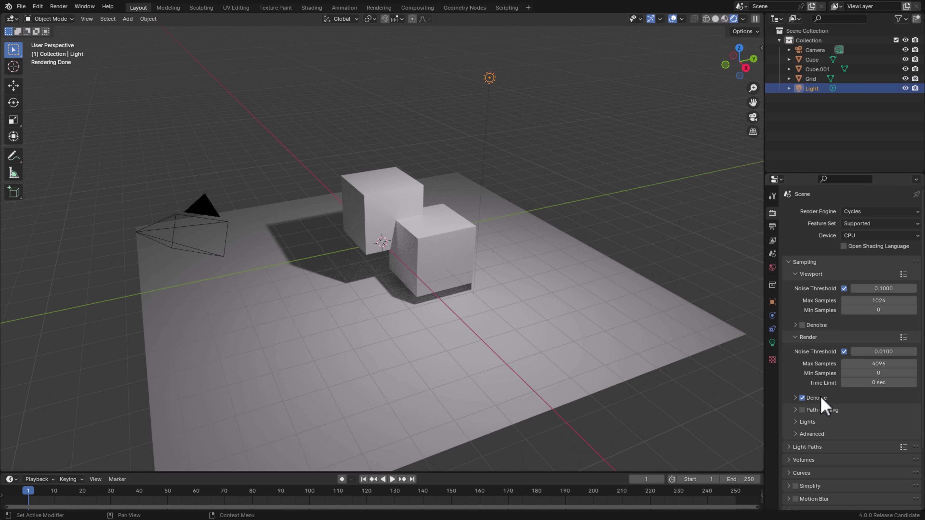
pyautogui.scroll(-5, 823, 403)
pyautogui.click(773, 302)
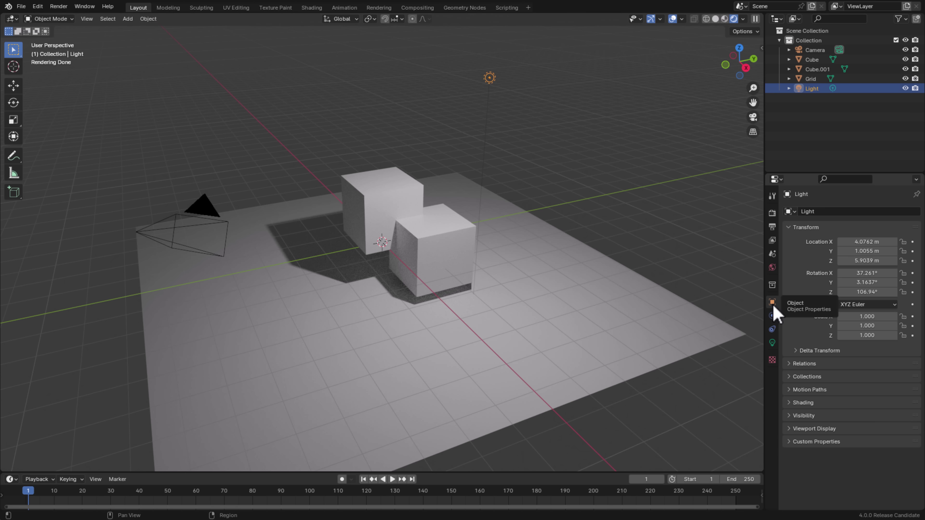
pyautogui.click(792, 403)
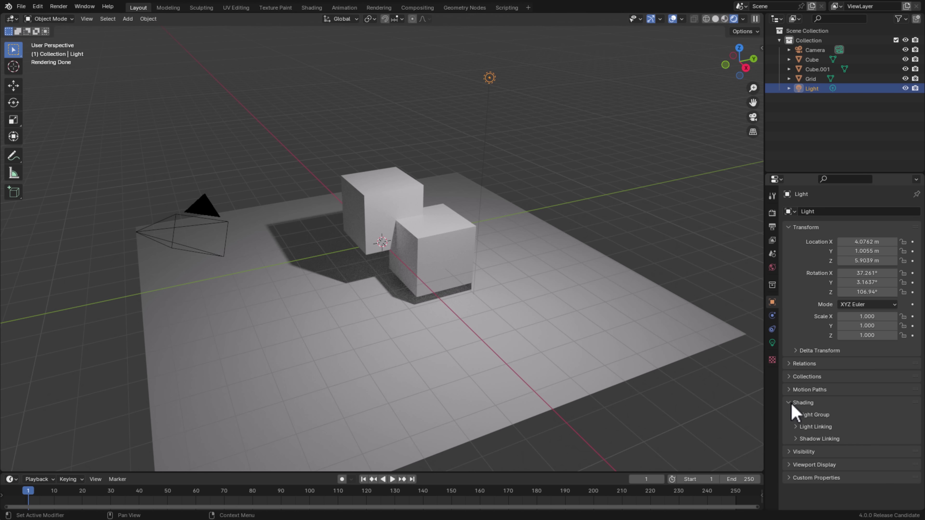
pyautogui.click(797, 427)
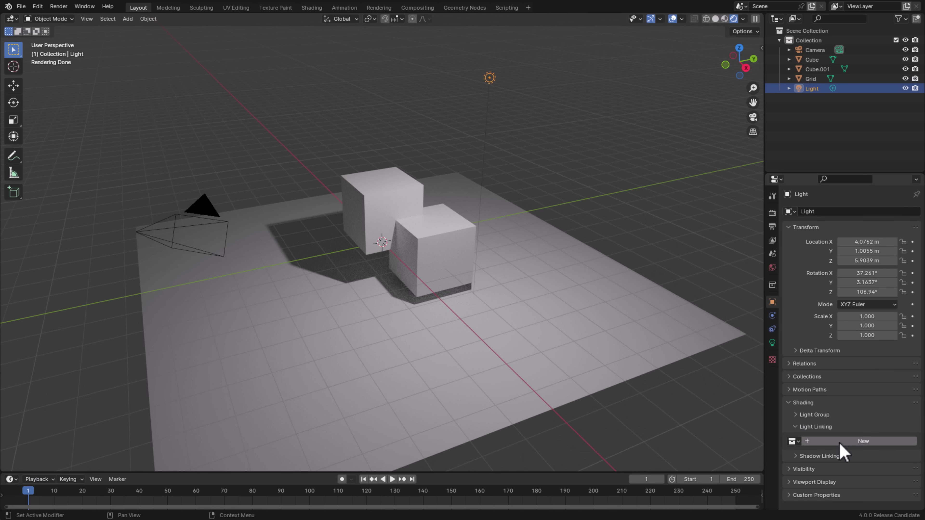
pyautogui.click(848, 443)
pyautogui.scroll(-1, 857, 452)
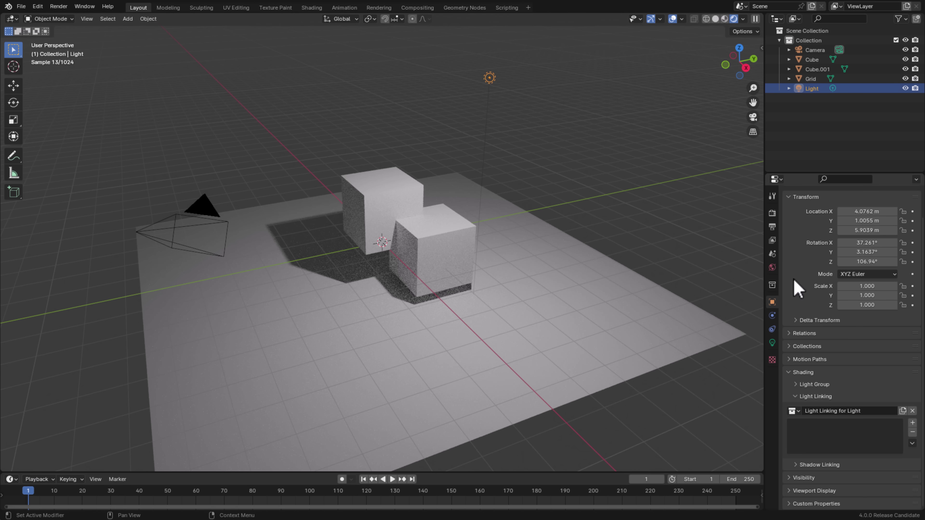
# Add Cube, Cube.001 and Grid to the light linking collection and disable the light's effect on Cube.001
pyautogui.moveTo(810, 61); pyautogui.dragTo(826, 438)
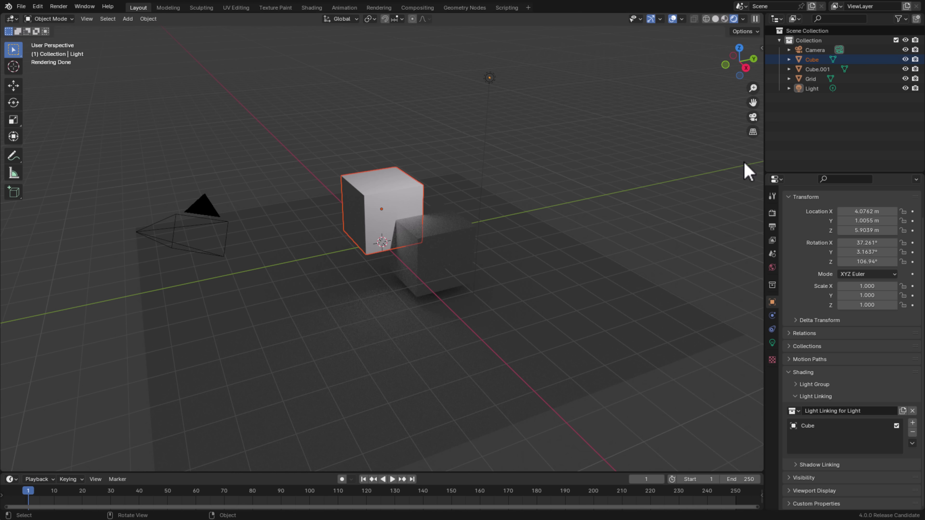
pyautogui.moveTo(832, 70); pyautogui.dragTo(815, 452)
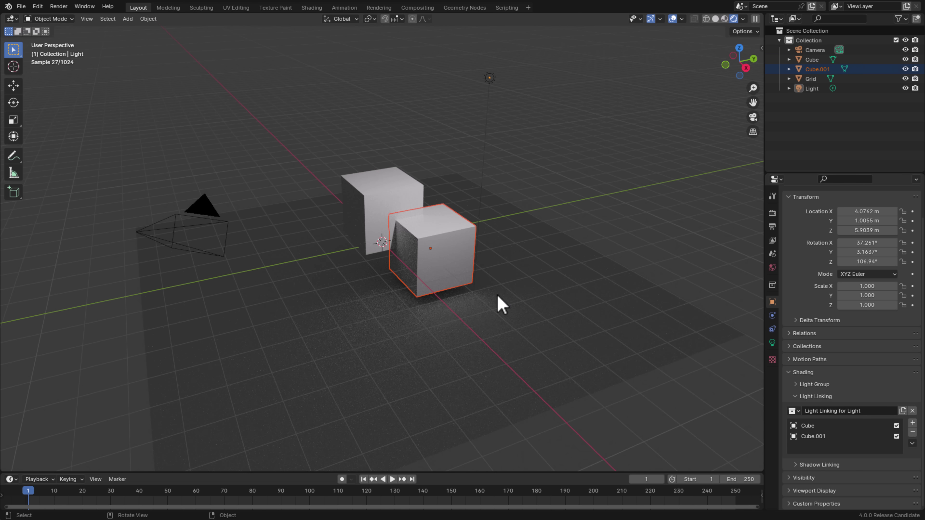
pyautogui.moveTo(817, 80); pyautogui.dragTo(820, 457)
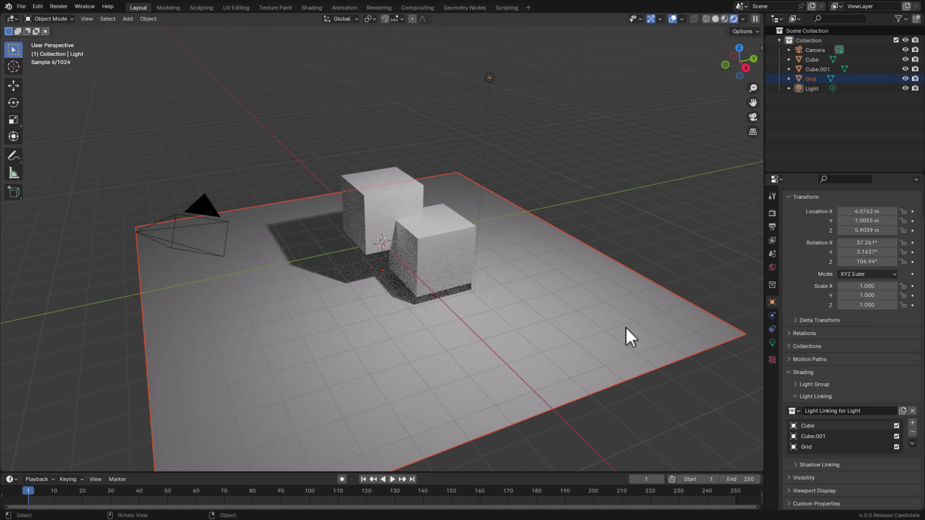
pyautogui.click(896, 437)
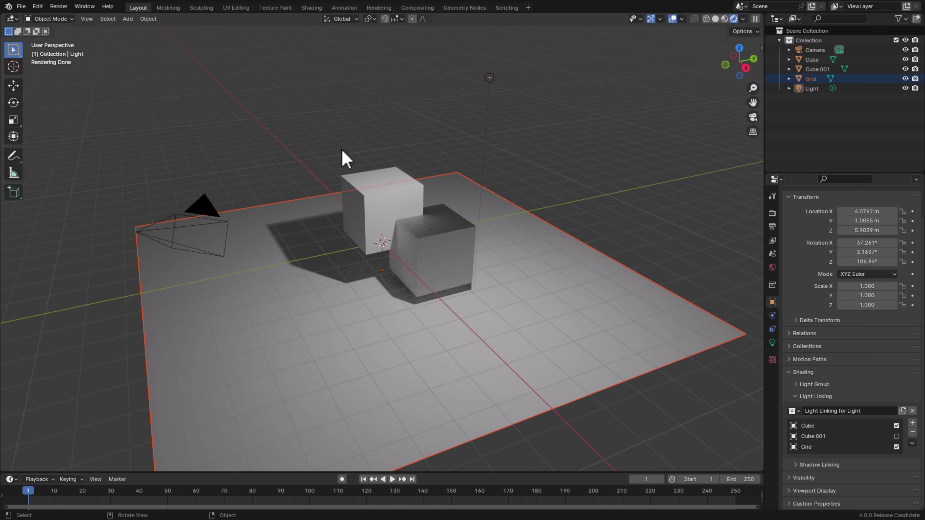
# Re-enable the light's effect on Cube.001, then exclude Cube from the light linking collection's effect and include it again
pyautogui.click(896, 437)
pyautogui.click(897, 427)
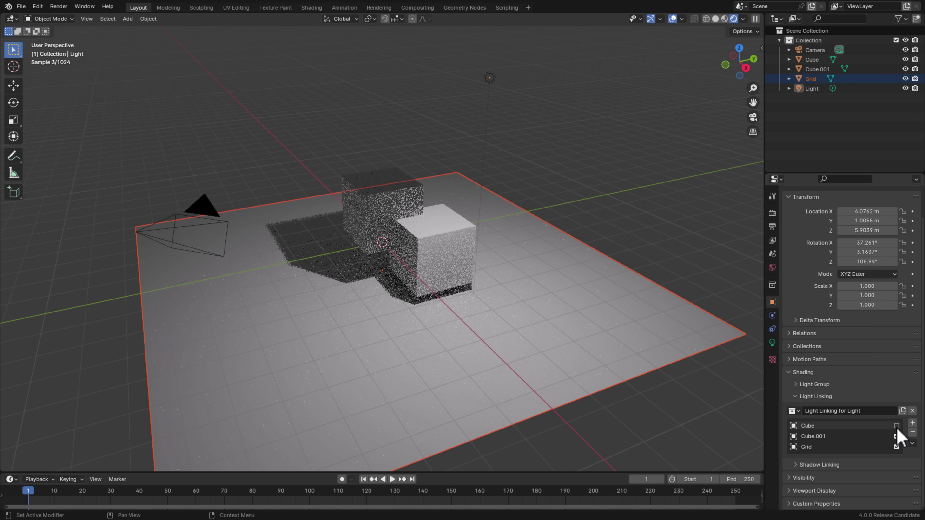
pyautogui.click(896, 425)
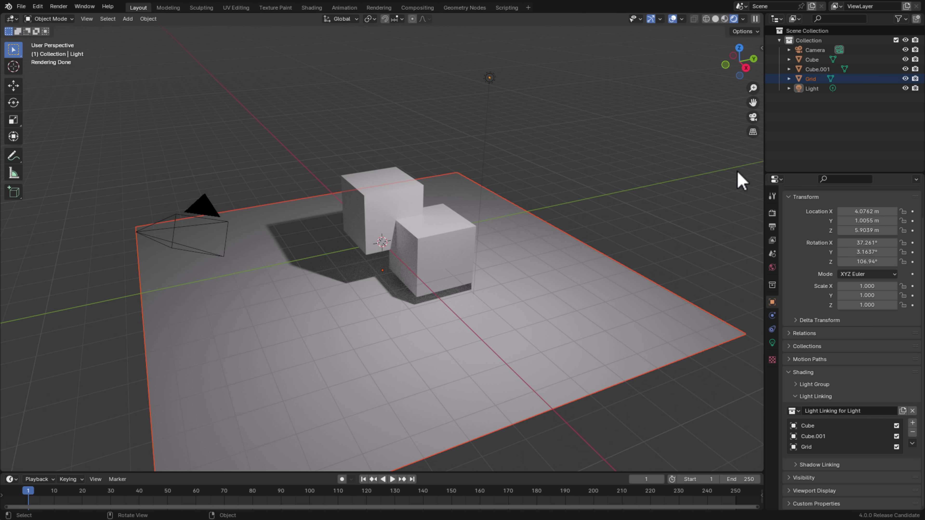
# Change the scene's render engine to EEVEE and return to the light's object properties
pyautogui.click(867, 193)
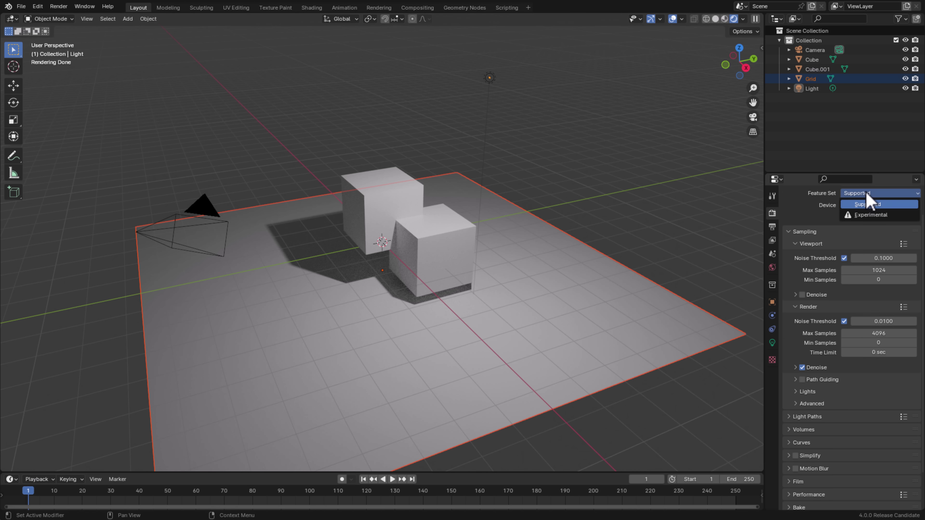
pyautogui.scroll(2, 820, 204)
pyautogui.click(865, 211)
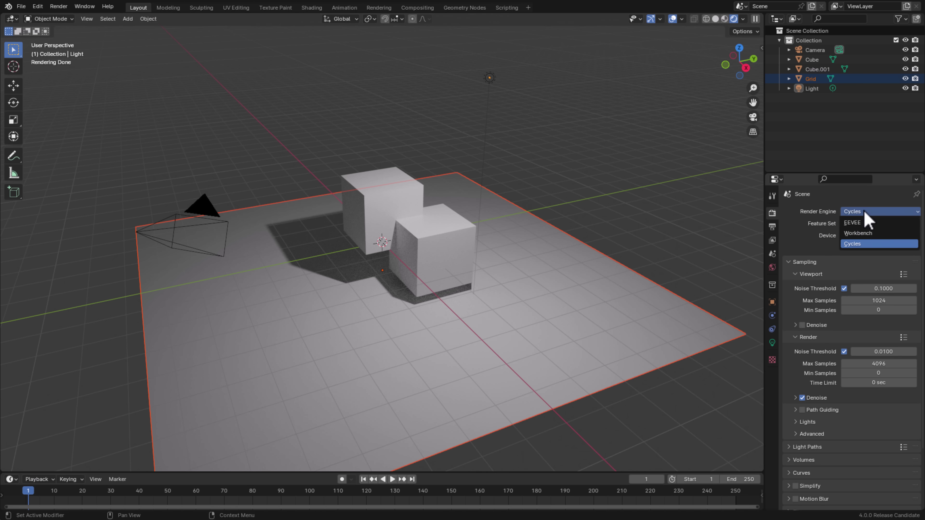
pyautogui.click(862, 221)
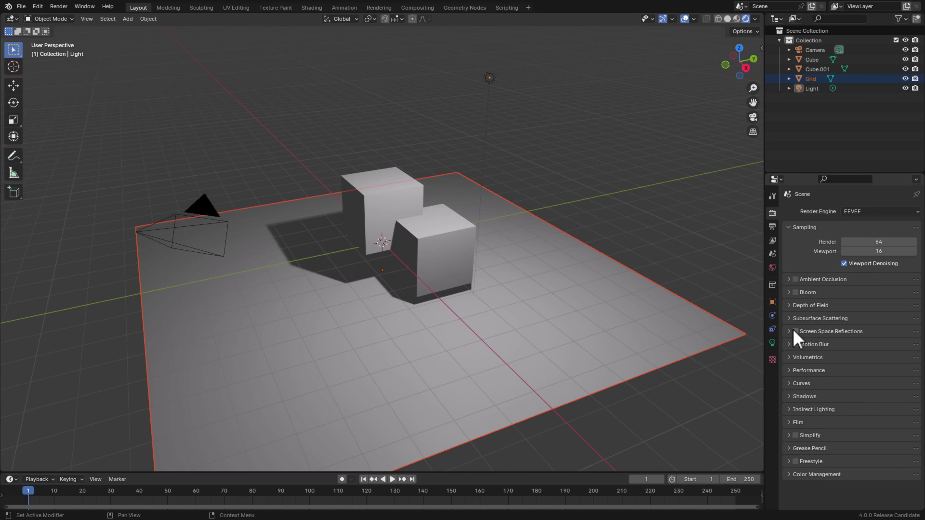
pyautogui.scroll(-3, 740, 364)
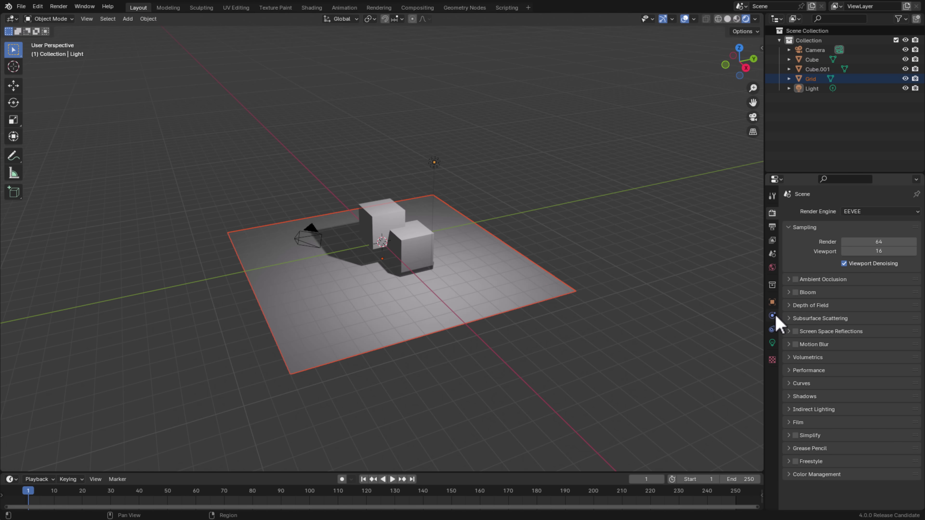
pyautogui.click(772, 302)
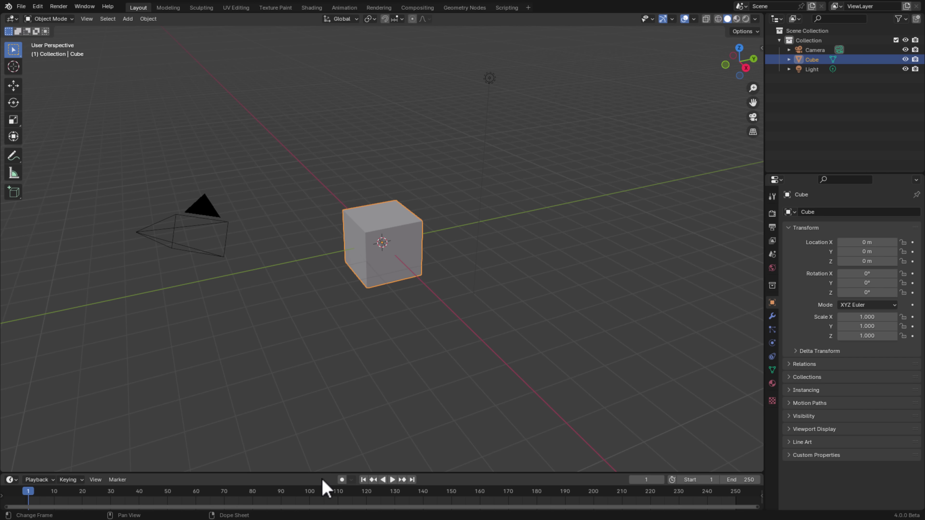
# Enlarge the timeline area and turn it into a Geometry Node Editor set to Tool
pyautogui.moveTo(320, 473); pyautogui.dragTo(334, 308)
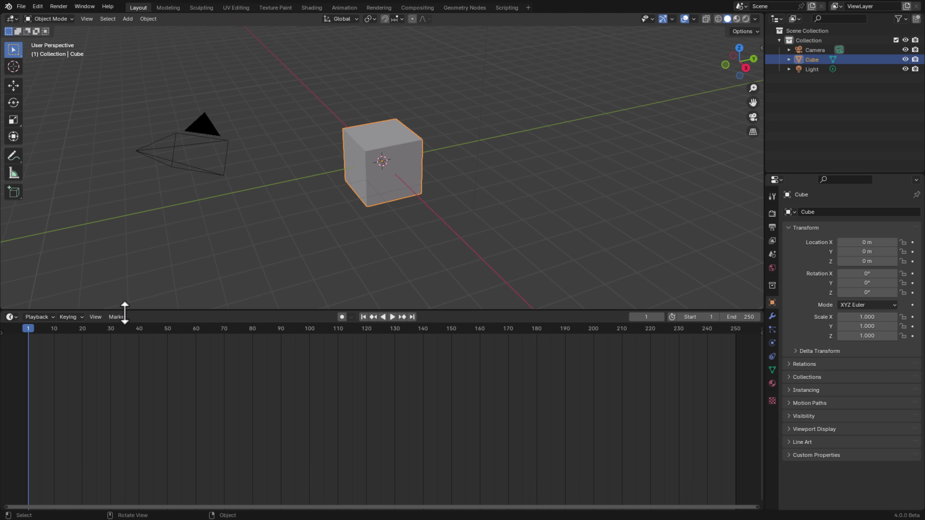
pyautogui.click(11, 317)
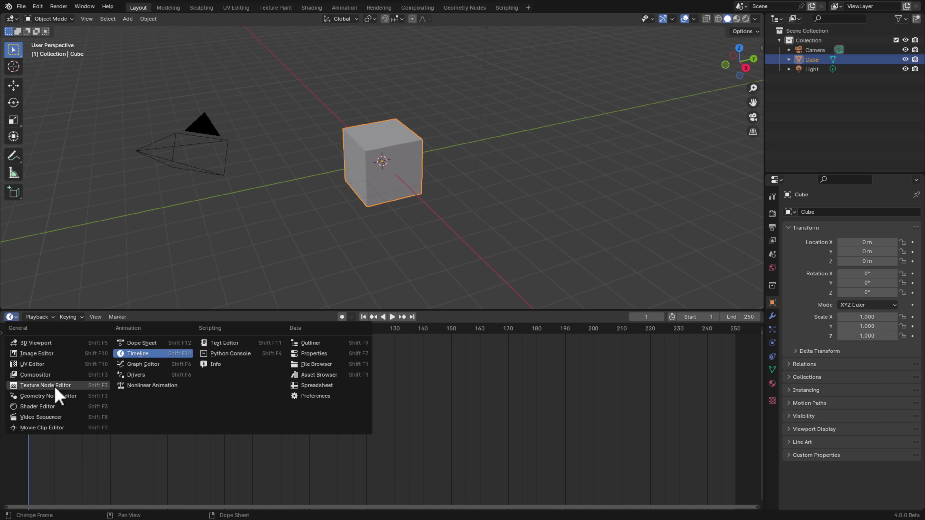
pyautogui.click(47, 396)
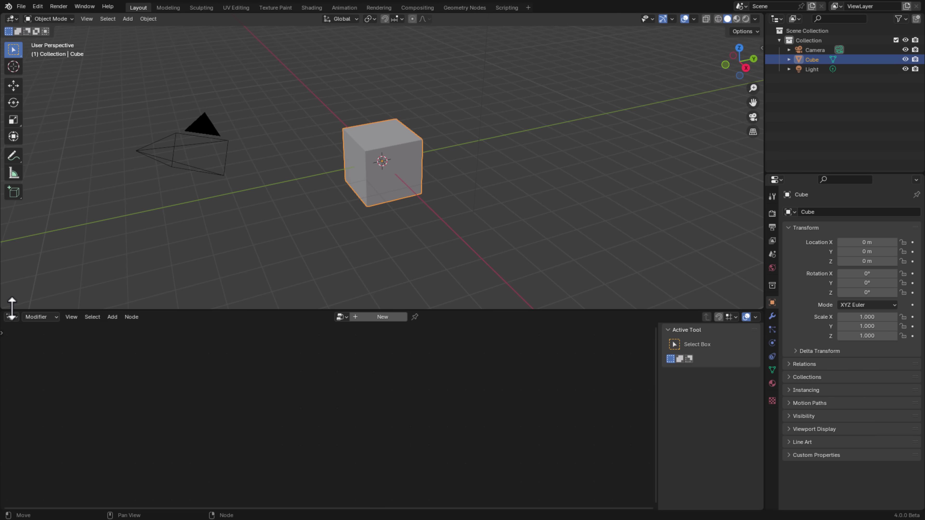
pyautogui.click(39, 316)
pyautogui.click(47, 352)
# Create a new tool node group and name it My Tool
pyautogui.click(395, 317)
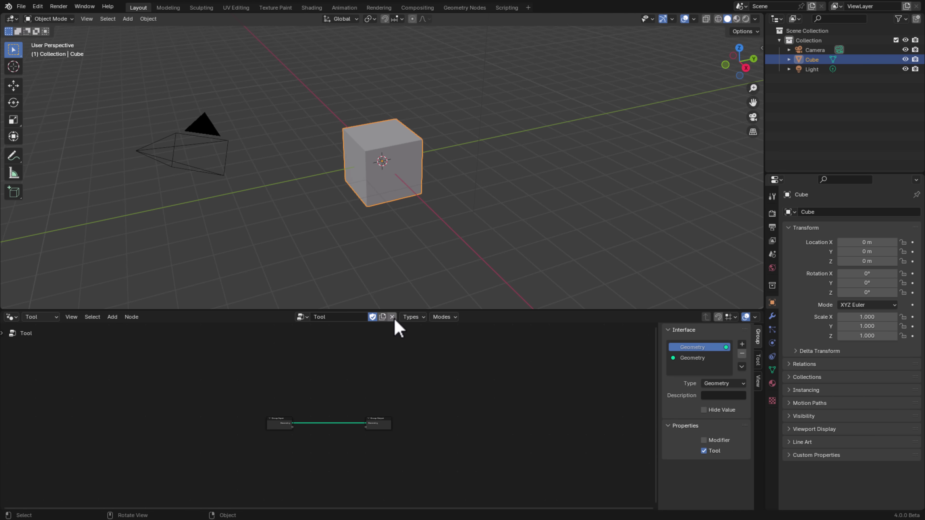
pyautogui.click(337, 317)
pyautogui.write('My Tool')
pyautogui.press('Return')
# Add an Extrude Mesh node on the link between Group Input and Group Output
pyautogui.scroll(6, 405, 404)
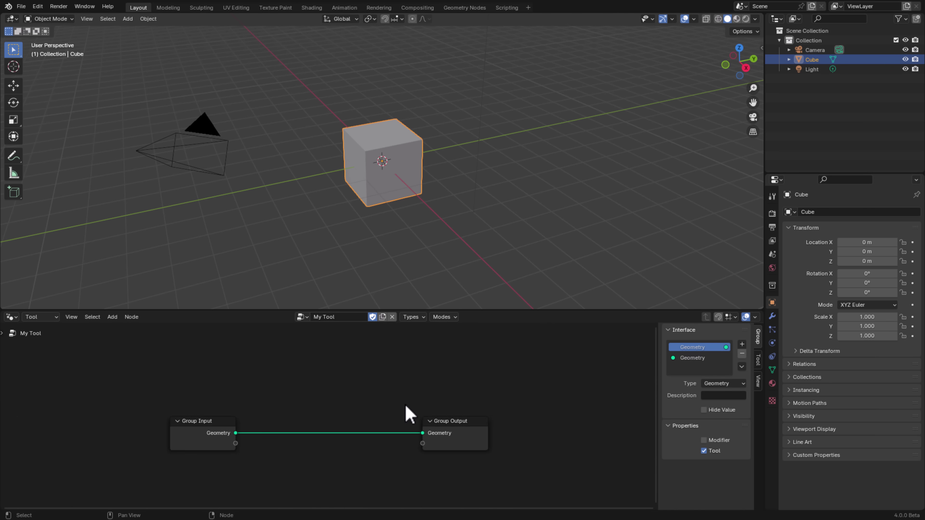
pyautogui.keyDown('shift'); pyautogui.scroll(-2, 404, 404); pyautogui.keyUp('shift')
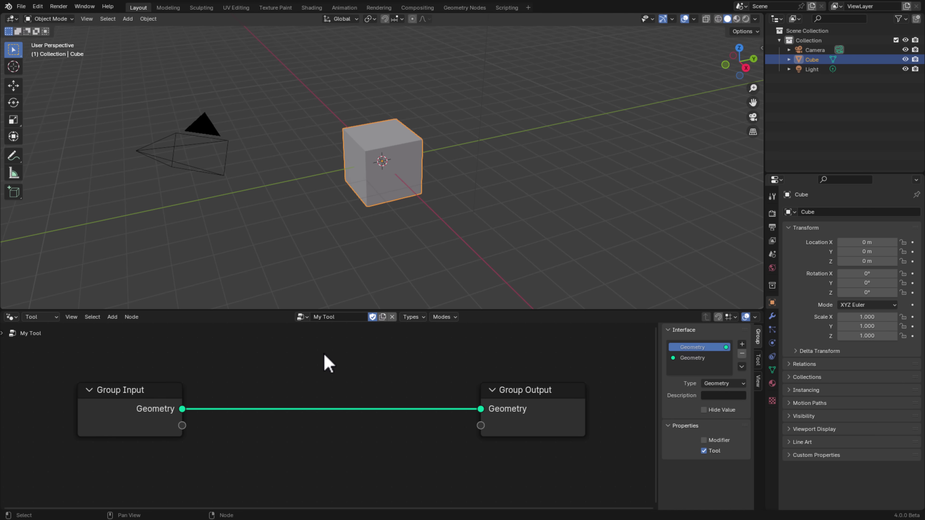
pyautogui.hotkey('shift', 'a')
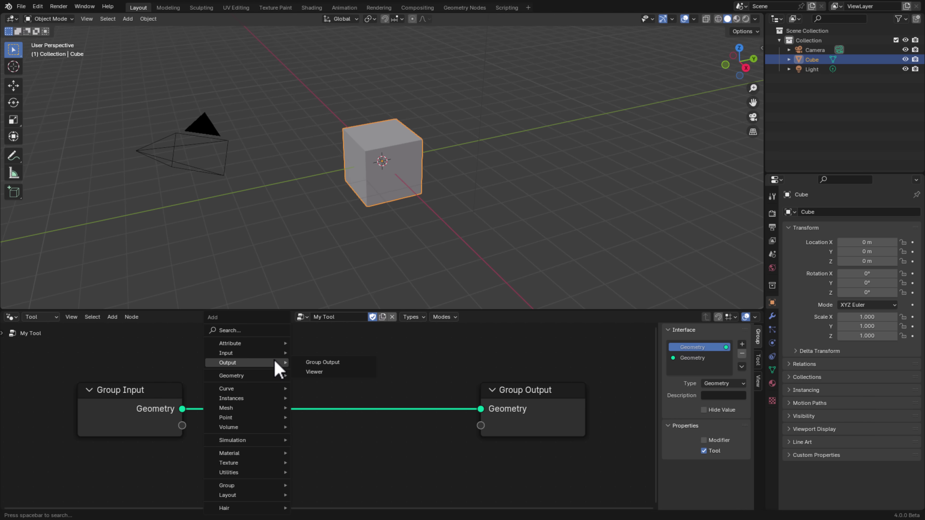
pyautogui.write('extr')
pyautogui.press('Return')
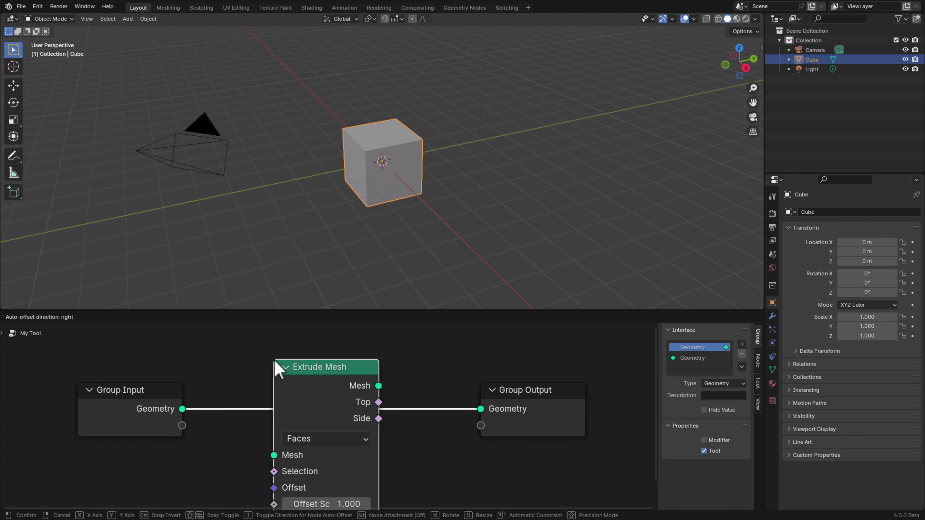
pyautogui.click(277, 368)
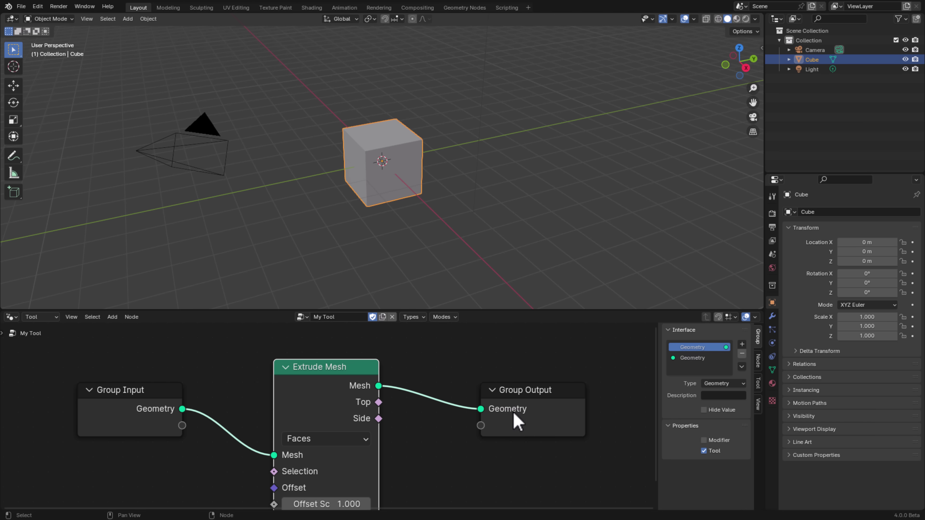
# Put the cube in Edit Mode and run My Tool on it
pyautogui.click(63, 19)
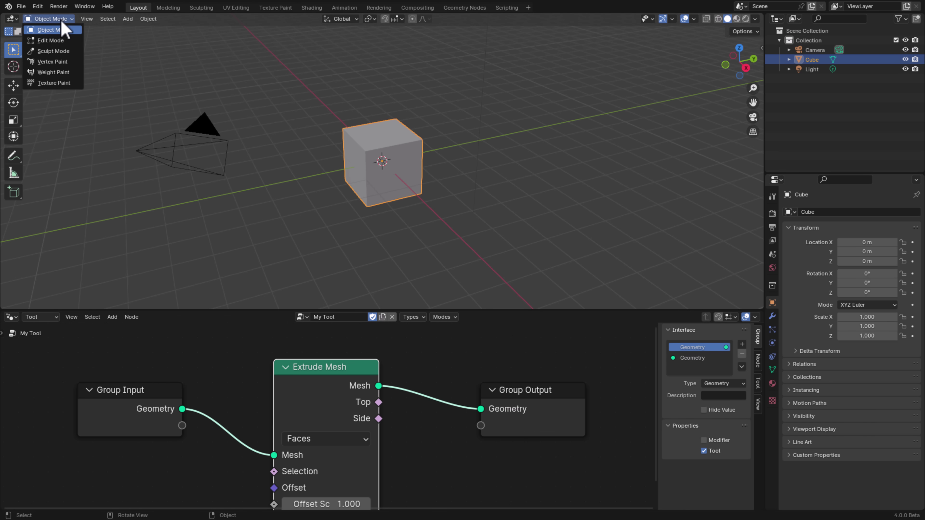
pyautogui.click(60, 39)
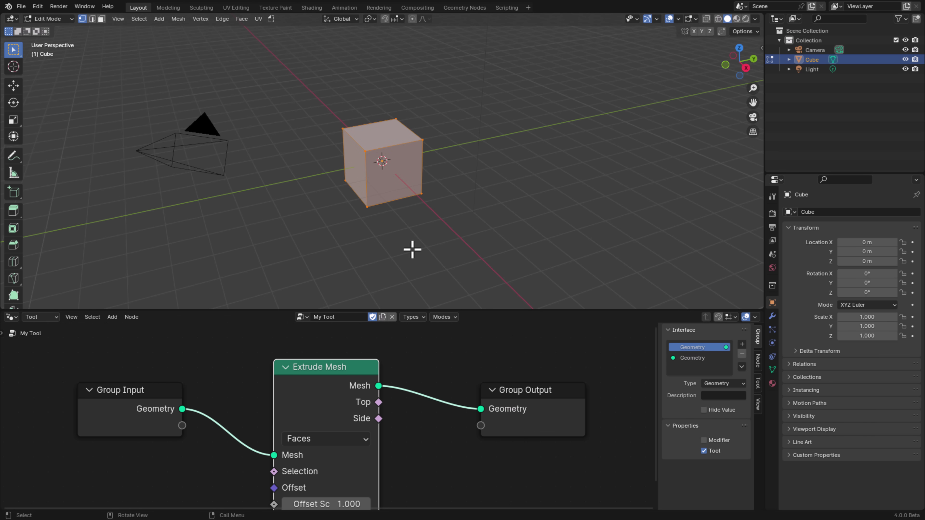
pyautogui.click(271, 20)
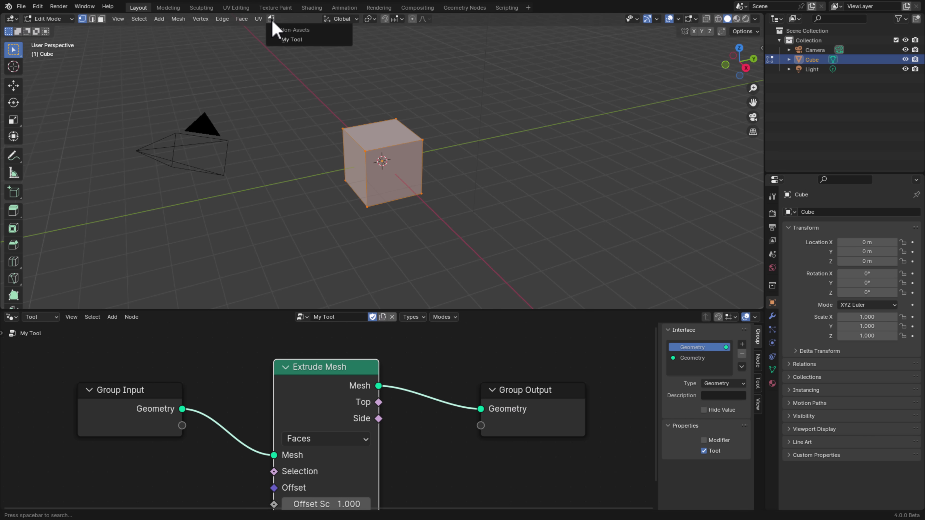
pyautogui.click(291, 40)
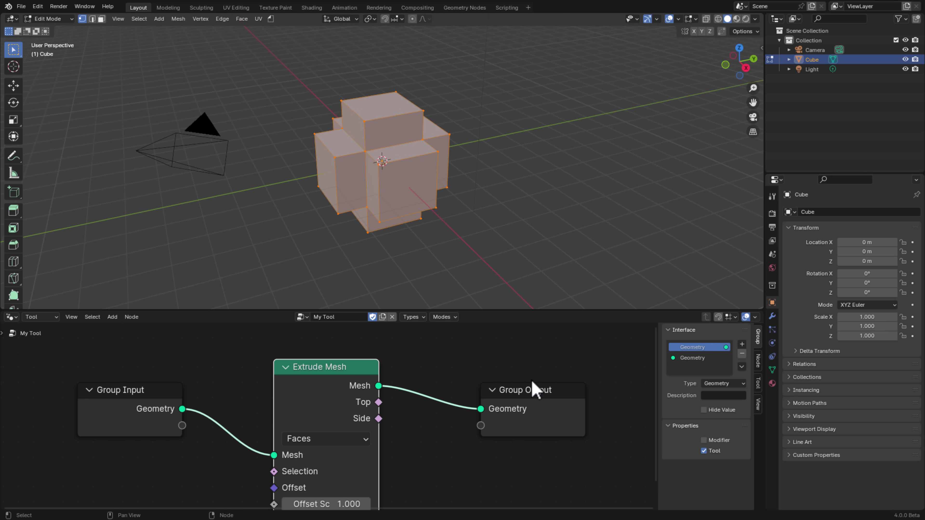
# Undo the tool's extrusion of the cube and spread the Group Input, Extrude Mesh and Group Output nodes apart
pyautogui.hotkey('ctrl', 'z')
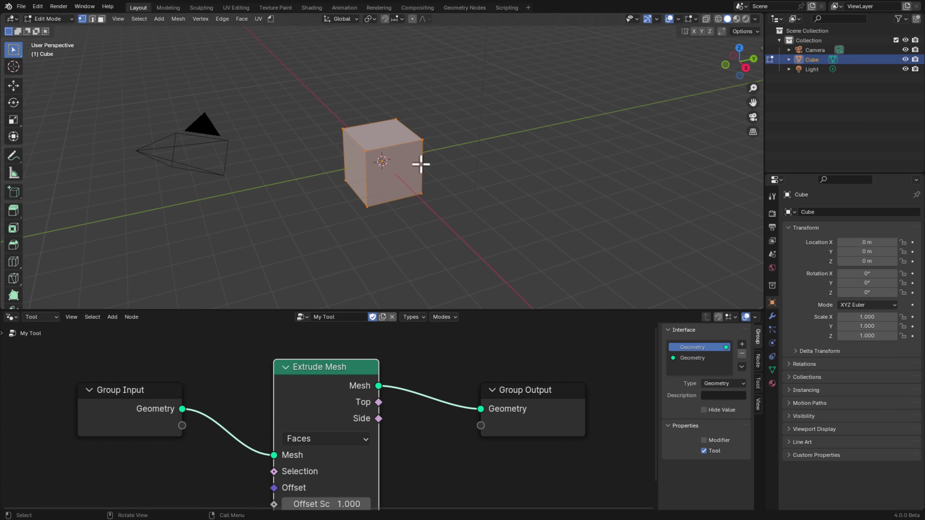
pyautogui.scroll(-1, 452, 335)
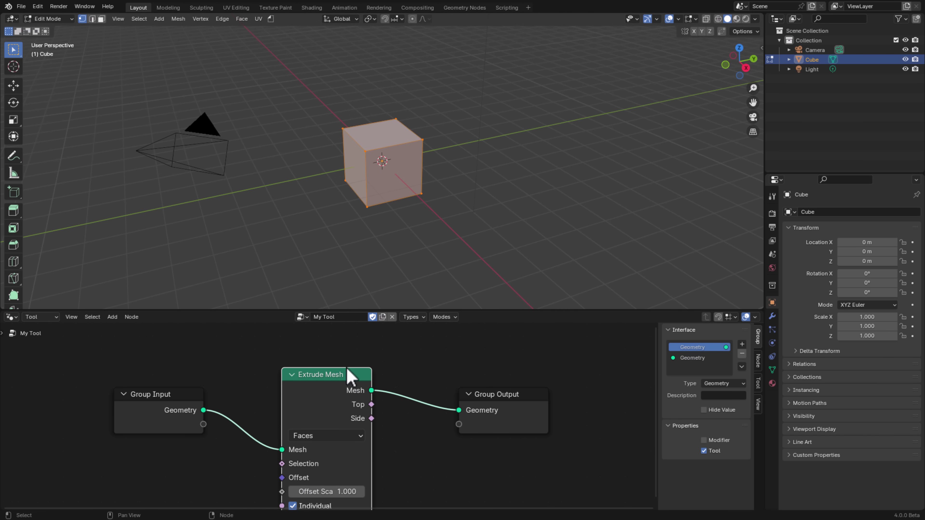
pyautogui.moveTo(348, 377); pyautogui.dragTo(410, 363)
pyautogui.moveTo(508, 393); pyautogui.dragTo(583, 384)
pyautogui.moveTo(168, 397); pyautogui.dragTo(115, 391)
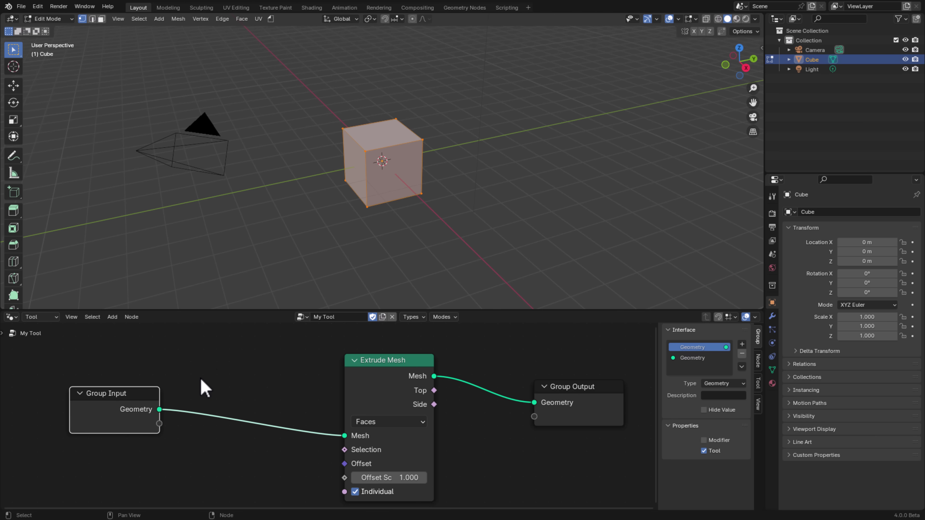
# Add a Repeat Zone to the node tree between Group Input and Extrude Mesh
pyautogui.hotkey('shift', 'a')
pyautogui.write('re')
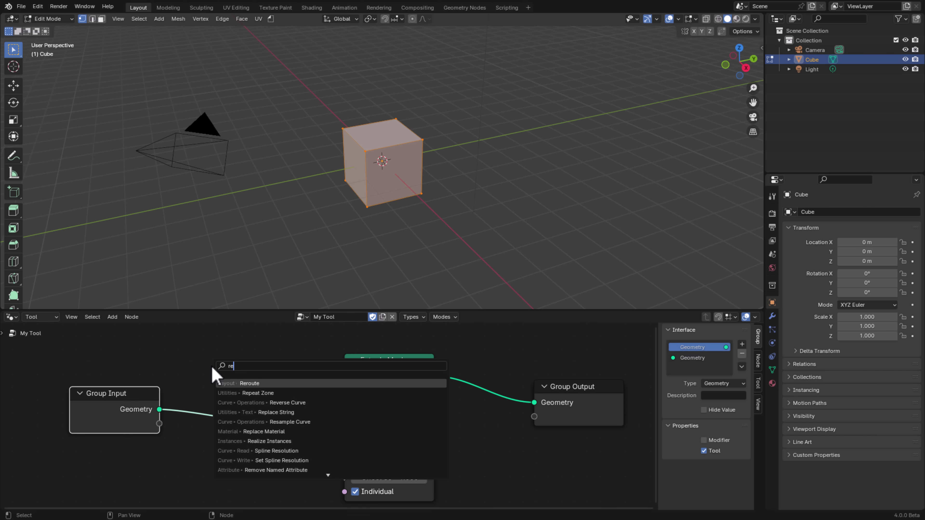
pyautogui.click(226, 393)
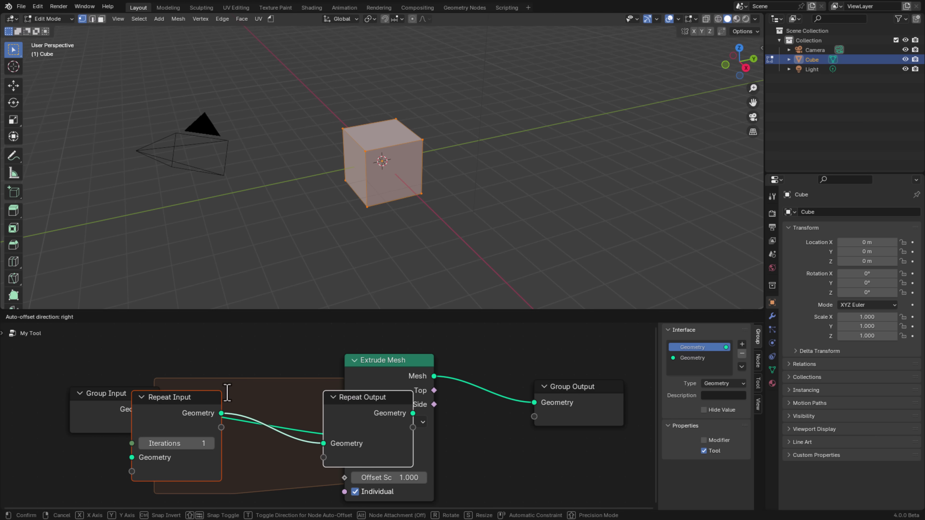
pyautogui.click(270, 348)
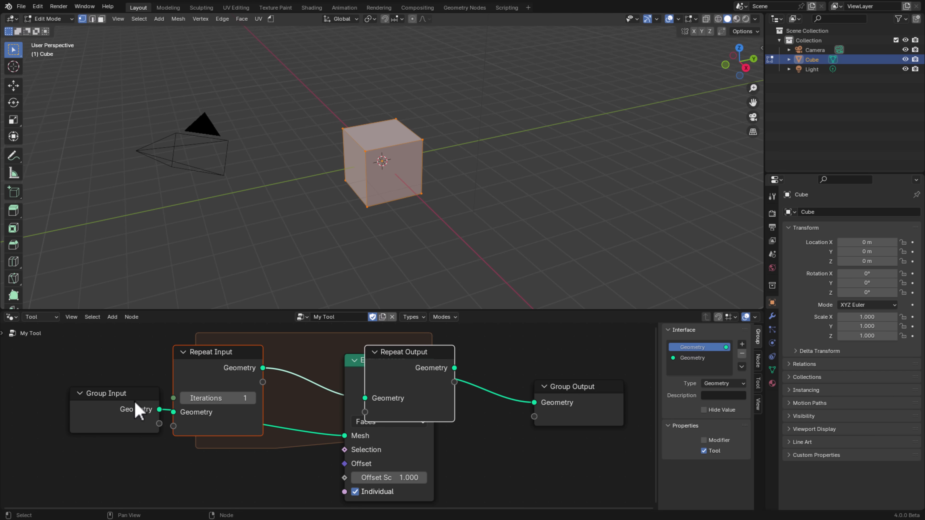
# Rearrange Group Input, Repeat Input and Extrude Mesh so the expanded Extrude Mesh node sits between the two repeat nodes
pyautogui.scroll(-3, 285, 437)
pyautogui.scroll(-1, 288, 430)
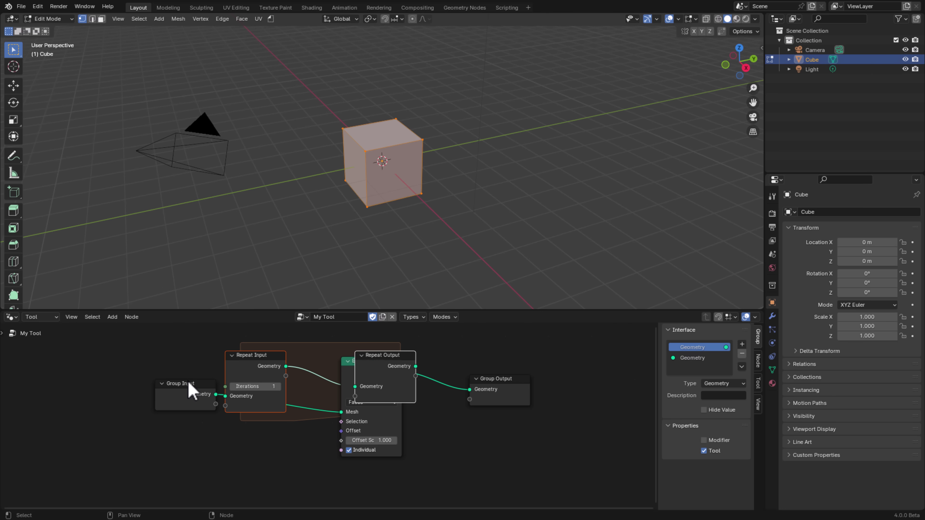
pyautogui.moveTo(190, 388); pyautogui.dragTo(114, 418)
pyautogui.hotkey('ctrl', 'z')
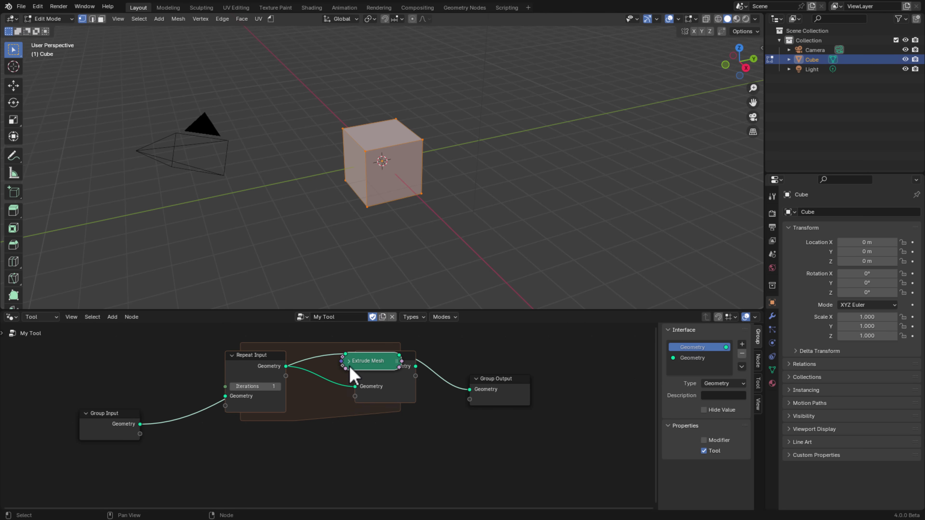
pyautogui.click(266, 359)
pyautogui.moveTo(267, 363); pyautogui.dragTo(284, 433)
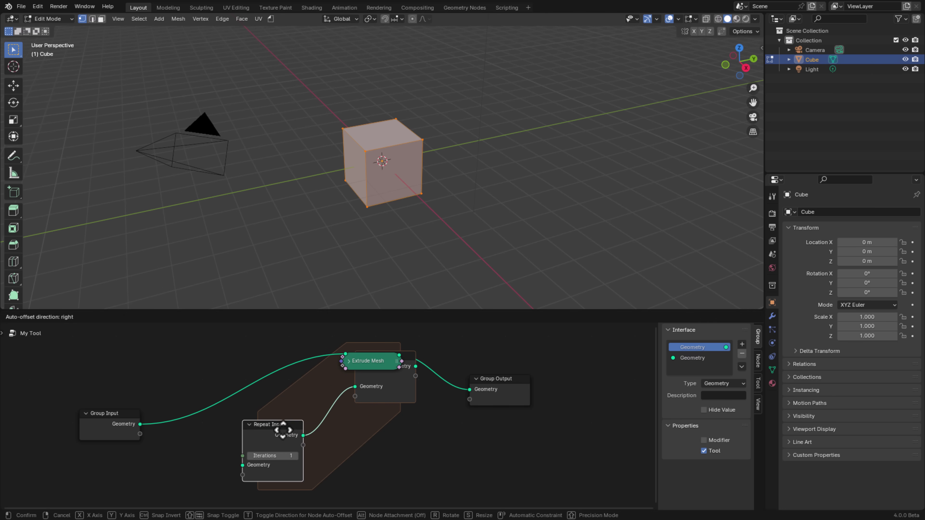
pyautogui.moveTo(360, 368); pyautogui.dragTo(297, 354)
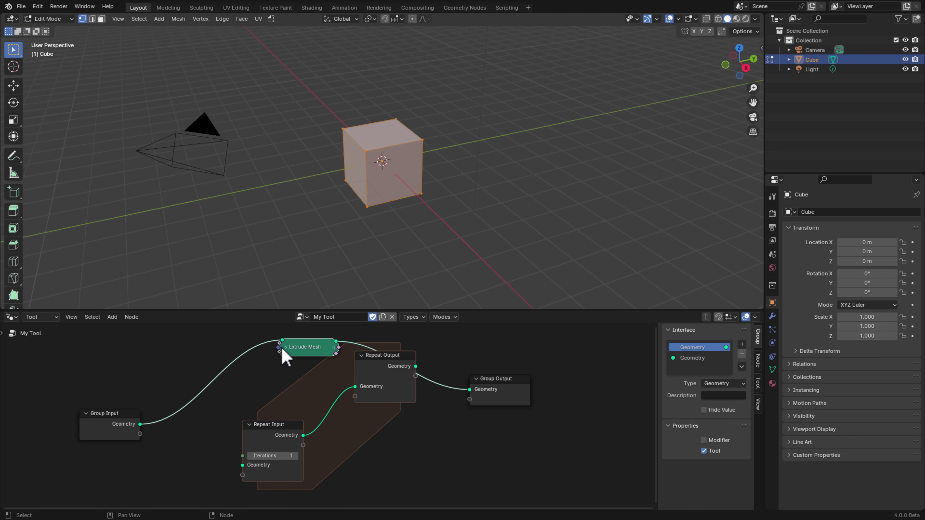
pyautogui.click(285, 347)
pyautogui.moveTo(264, 431); pyautogui.dragTo(220, 457)
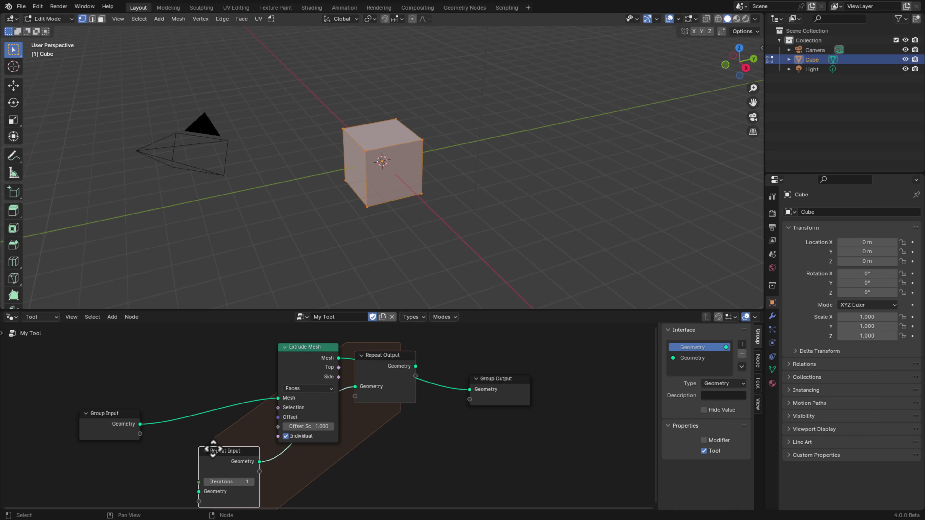
# Link Group Input's Geometry to Repeat Input's Iterations, and chain Repeat Input's geometry through Extrude Mesh and Repeat Output to Group Output
pyautogui.moveTo(140, 424); pyautogui.dragTo(199, 482)
pyautogui.moveTo(259, 462); pyautogui.dragTo(275, 401)
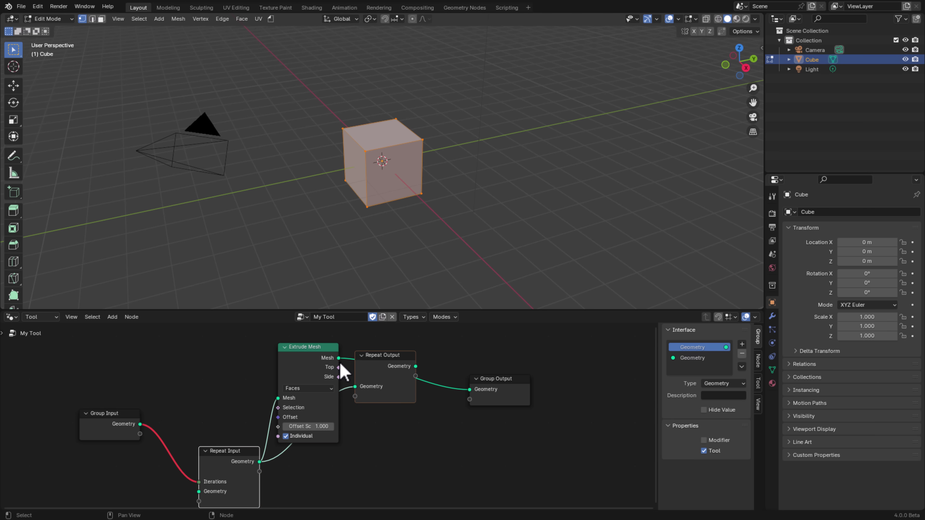
pyautogui.moveTo(339, 358); pyautogui.dragTo(357, 388)
pyautogui.moveTo(421, 383); pyautogui.dragTo(415, 366)
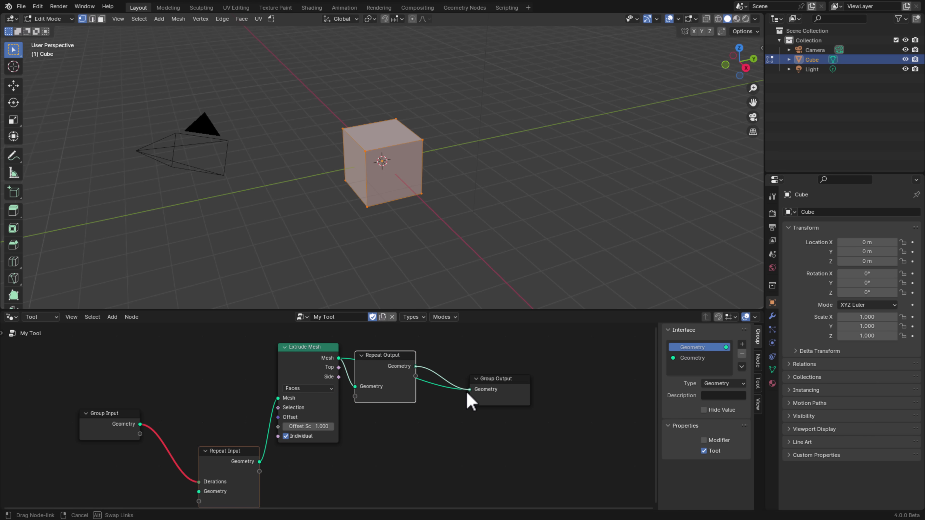
# Space out the Group Output, Repeat Output and Extrude Mesh nodes so they no longer crowd each other
pyautogui.moveTo(494, 388); pyautogui.dragTo(541, 405)
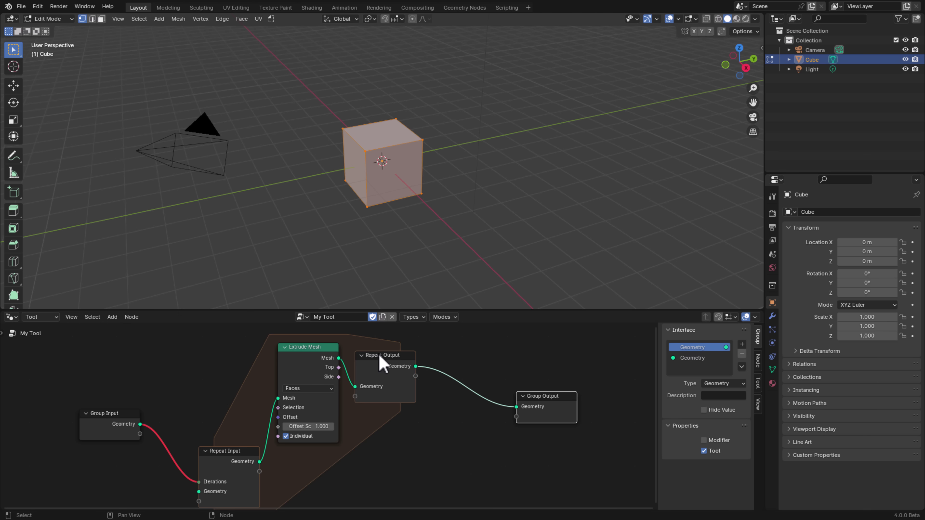
pyautogui.moveTo(382, 359); pyautogui.dragTo(453, 383)
pyautogui.moveTo(316, 355); pyautogui.dragTo(370, 373)
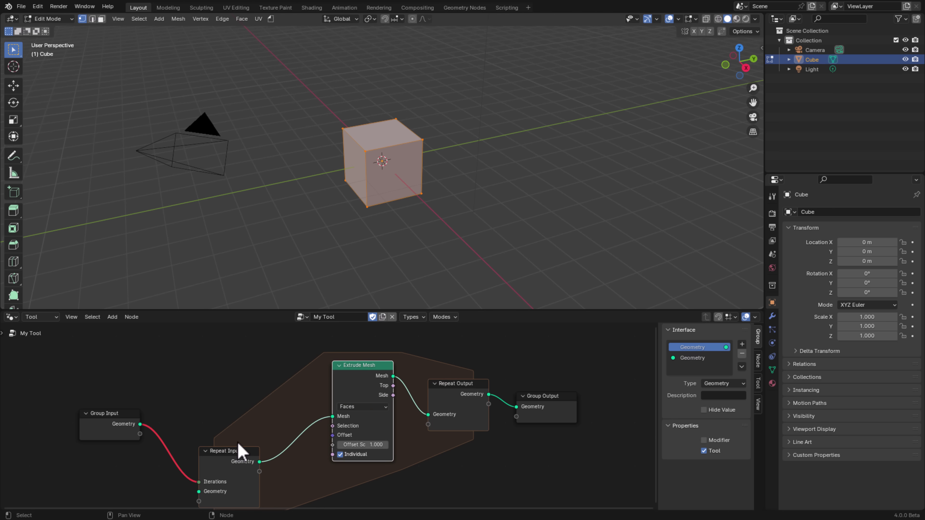
# Reroute Group Input's Geometry link into Repeat Input's Geometry socket and set the repeat zone's Iterations to 3
pyautogui.moveTo(242, 452); pyautogui.dragTo(241, 386)
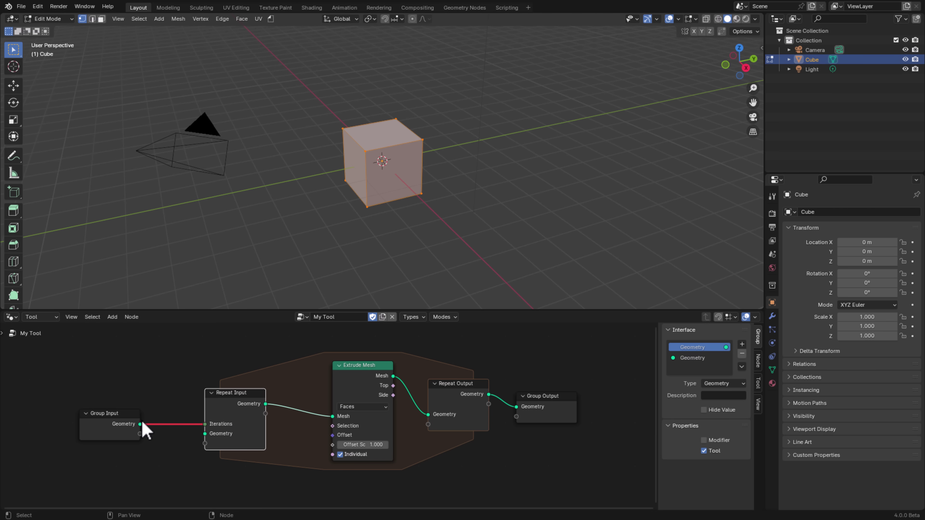
pyautogui.moveTo(141, 425); pyautogui.dragTo(205, 433)
pyautogui.click(250, 423)
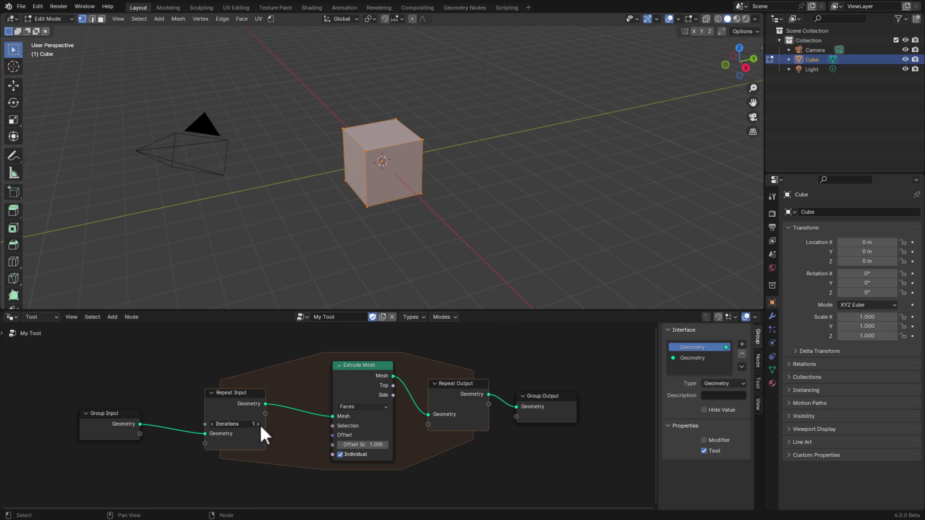
pyautogui.write('3')
pyautogui.press('Return')
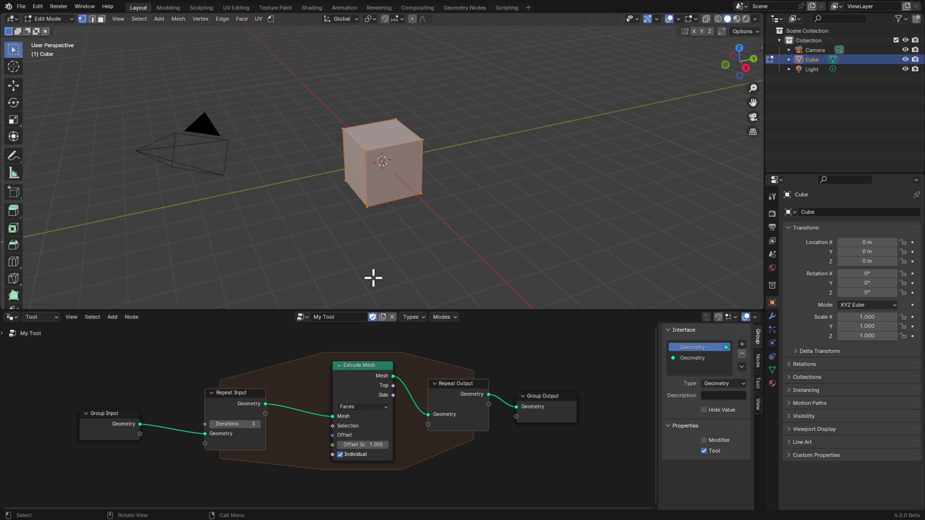
# Run My Tool on the cube and expose Repeat Input's Iterations as an input on the Group Input node
pyautogui.click(270, 19)
pyautogui.click(284, 42)
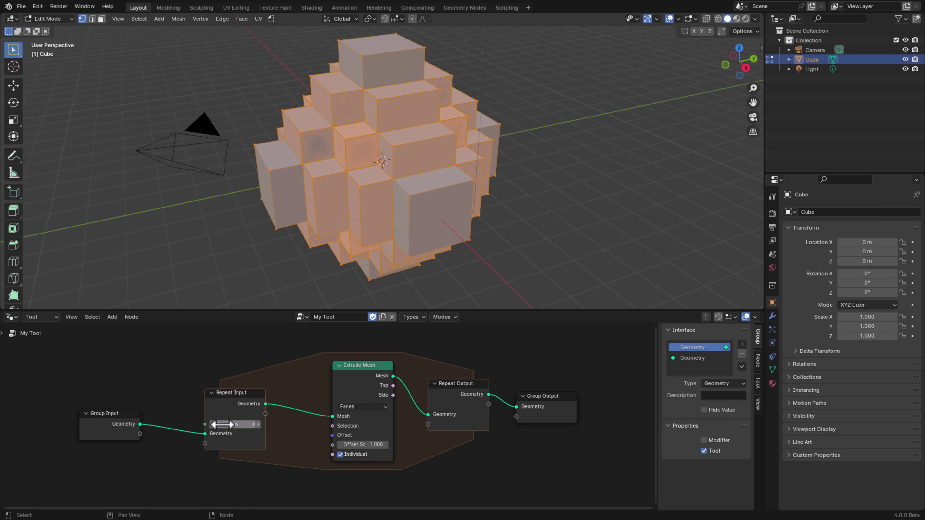
pyautogui.moveTo(206, 425); pyautogui.dragTo(142, 436)
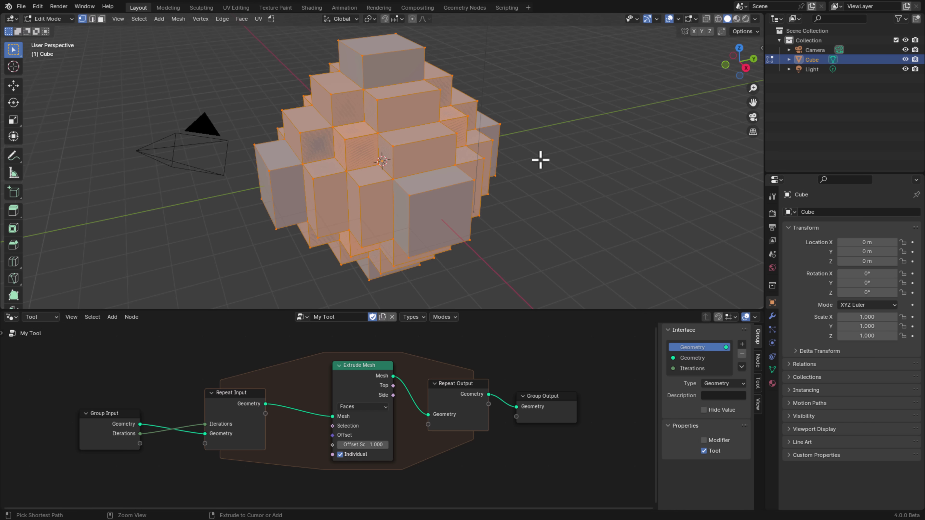
# Undo the tool's extrusion, rerun My Tool on the cube and set its Iterations to 0
pyautogui.hotkey('ctrl', 'z')
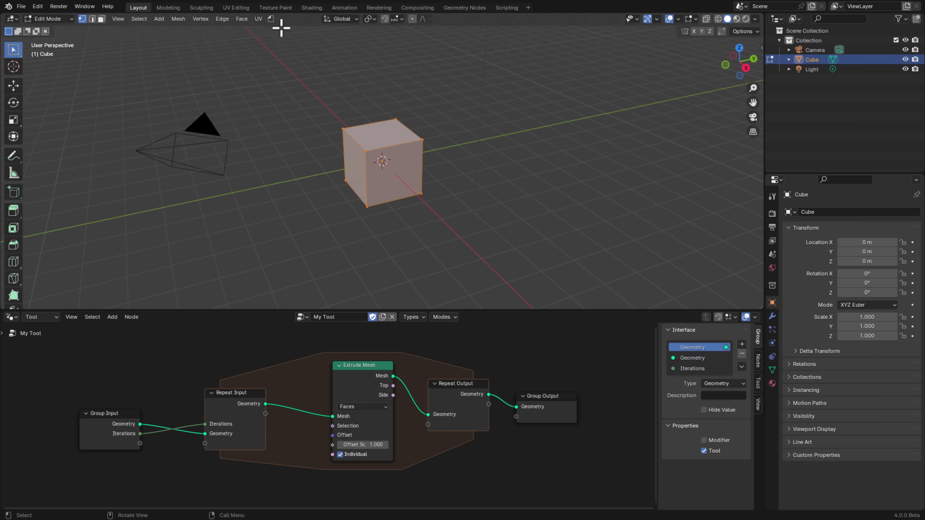
pyautogui.click(270, 18)
pyautogui.click(289, 46)
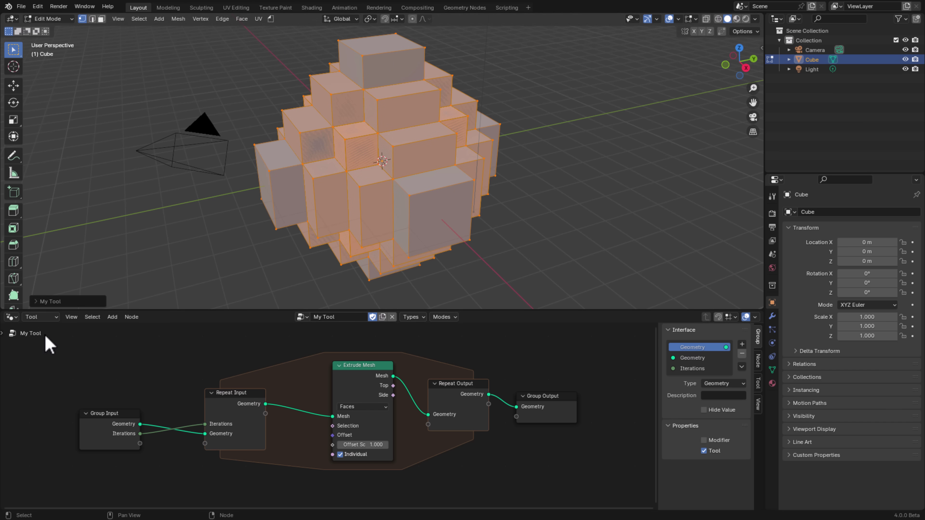
pyautogui.click(39, 302)
pyautogui.moveTo(117, 299); pyautogui.dragTo(98, 299)
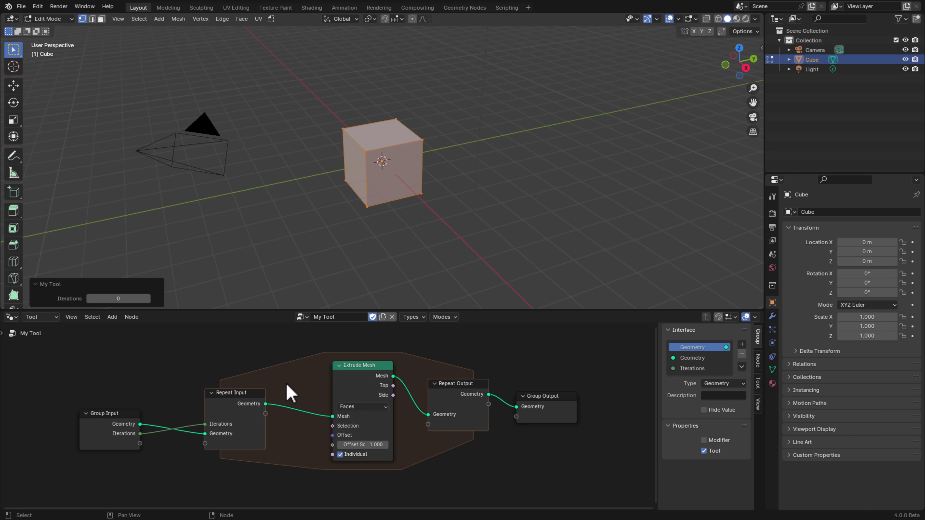
# Add a Selection node above Repeat Input and link its output to Extrude Mesh's Selection input
pyautogui.moveTo(279, 369); pyautogui.dragTo(288, 386, button='middle')
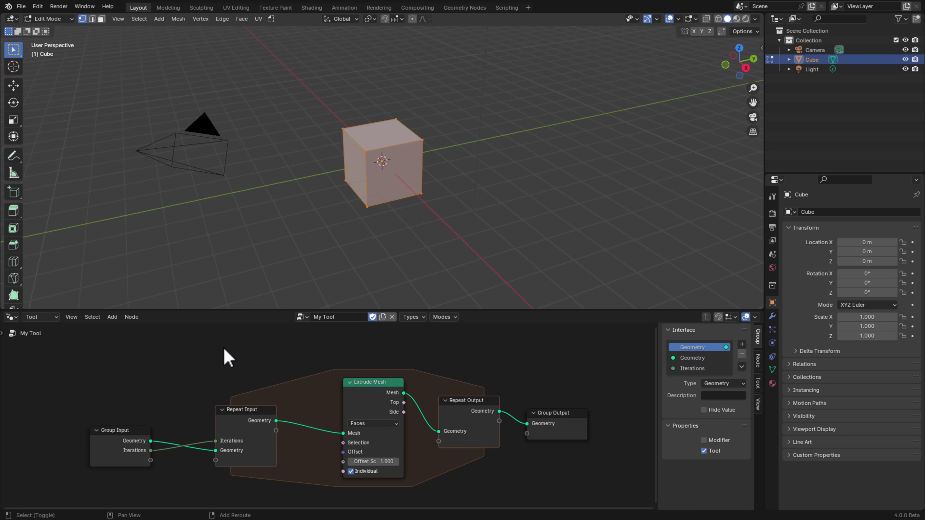
pyautogui.hotkey('shift', 'a')
pyautogui.write('sele')
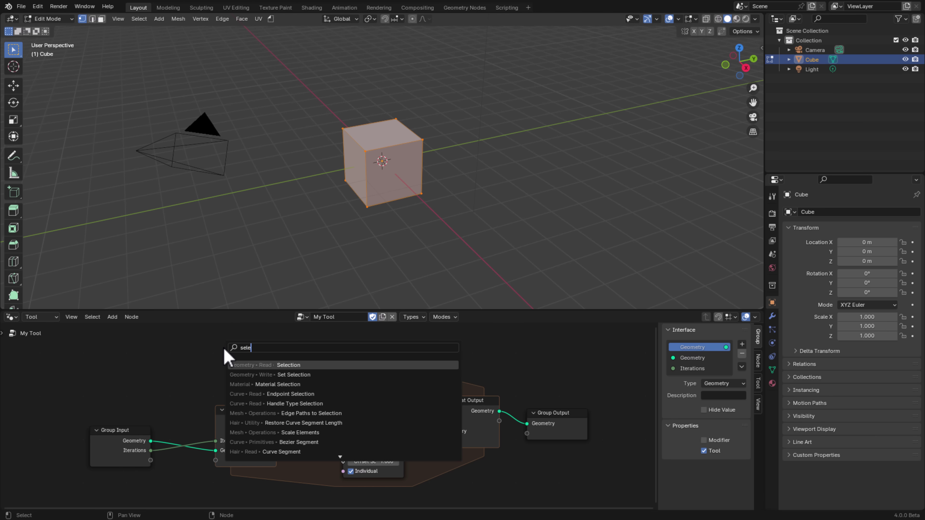
pyautogui.press('Return')
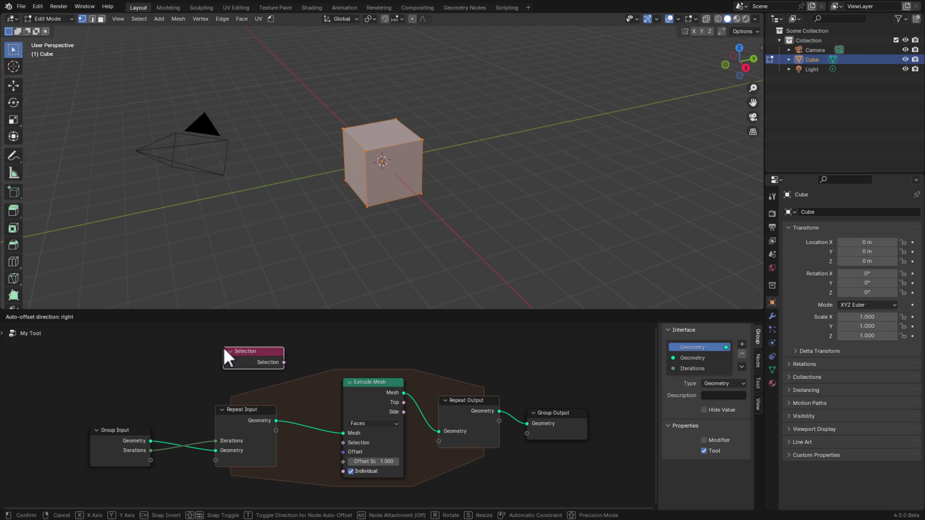
pyautogui.click(201, 344)
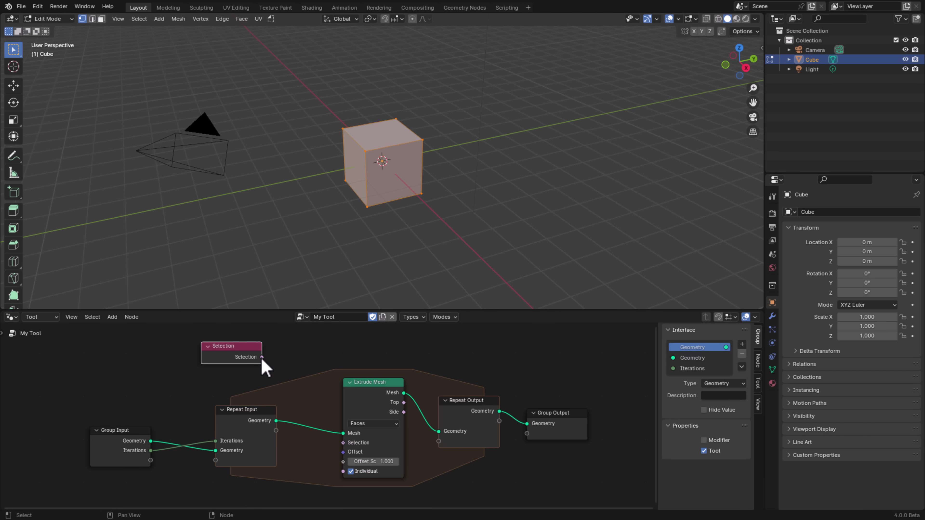
pyautogui.moveTo(261, 357); pyautogui.dragTo(343, 443)
# Try My Tool with the whole cube selected and undo it
pyautogui.click(271, 19)
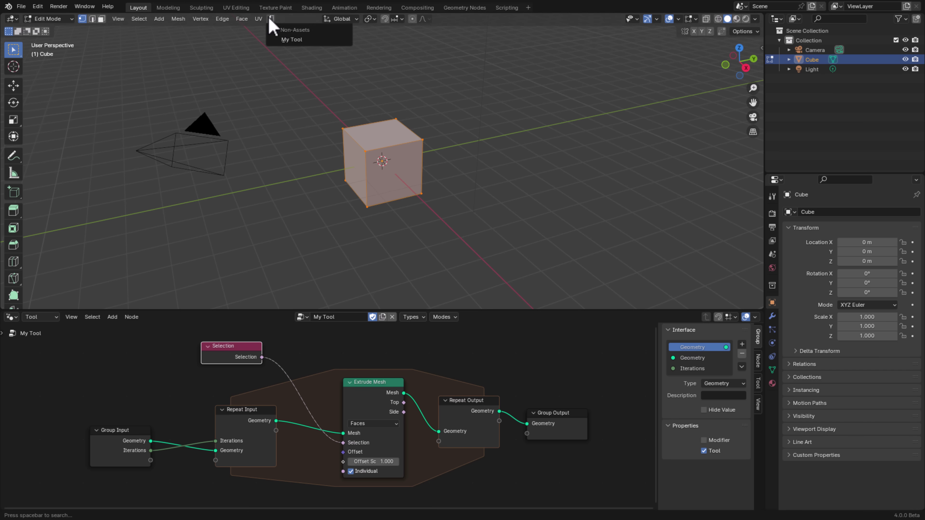
pyautogui.click(291, 39)
pyautogui.hotkey('ctrl', 'z')
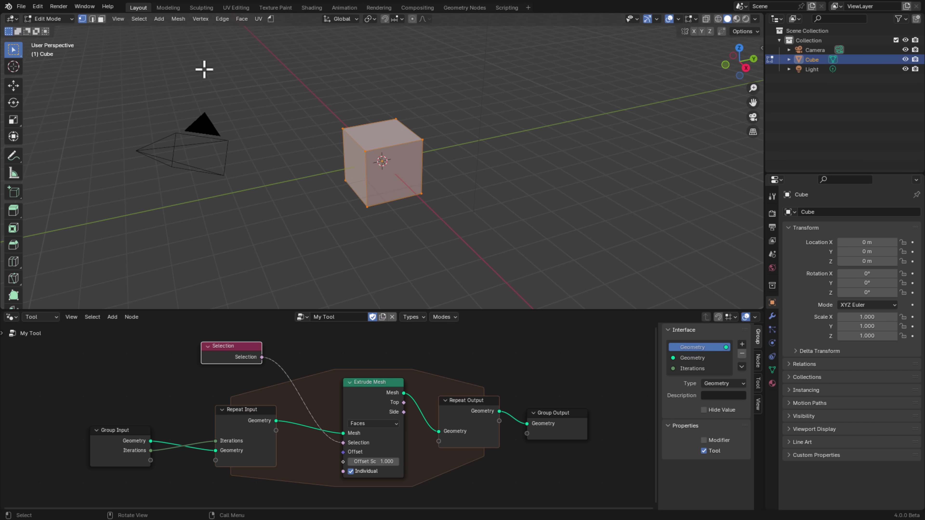
# Select only the cube's side face nearest the camera object in face mode and run My Tool on it
pyautogui.press('3')
pyautogui.click(360, 152)
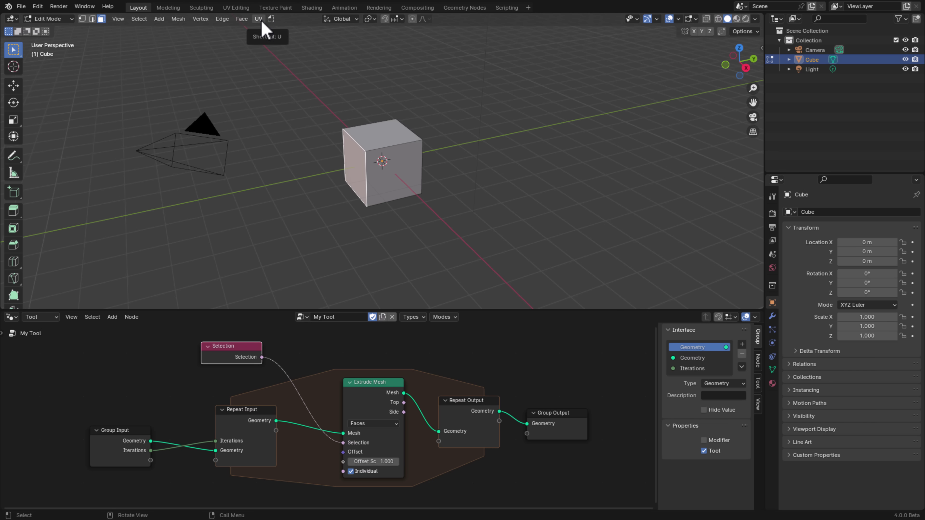
pyautogui.click(271, 19)
pyautogui.click(291, 40)
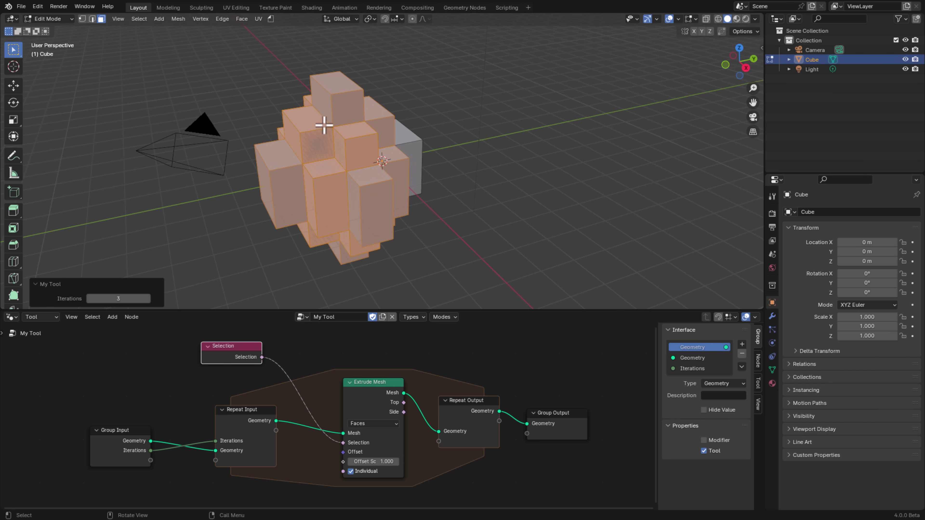
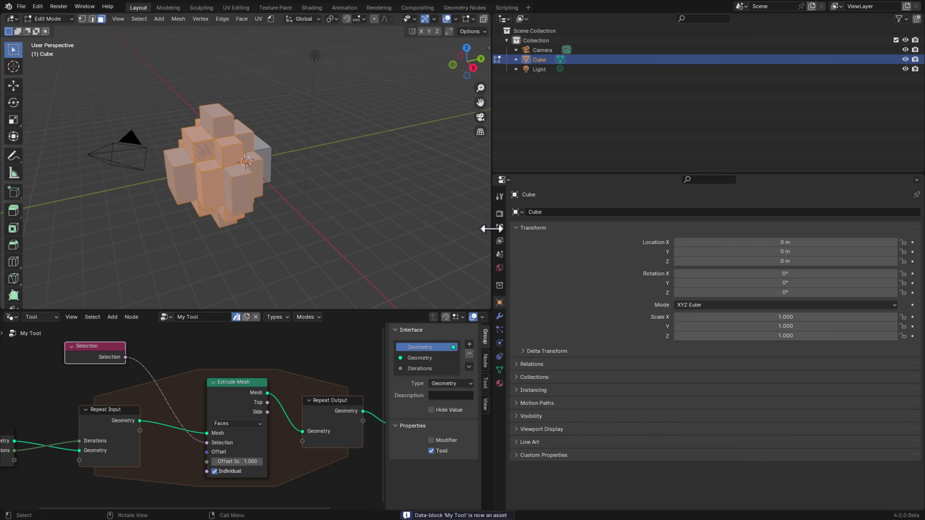
# Change the Properties editor to an Asset Browser and switch its asset library to Current File
pyautogui.click(505, 180)
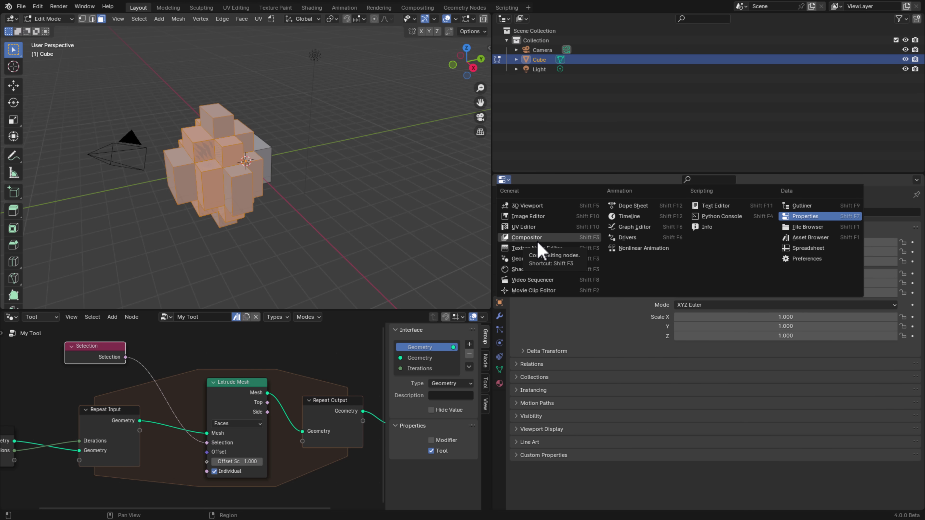
pyautogui.click(801, 238)
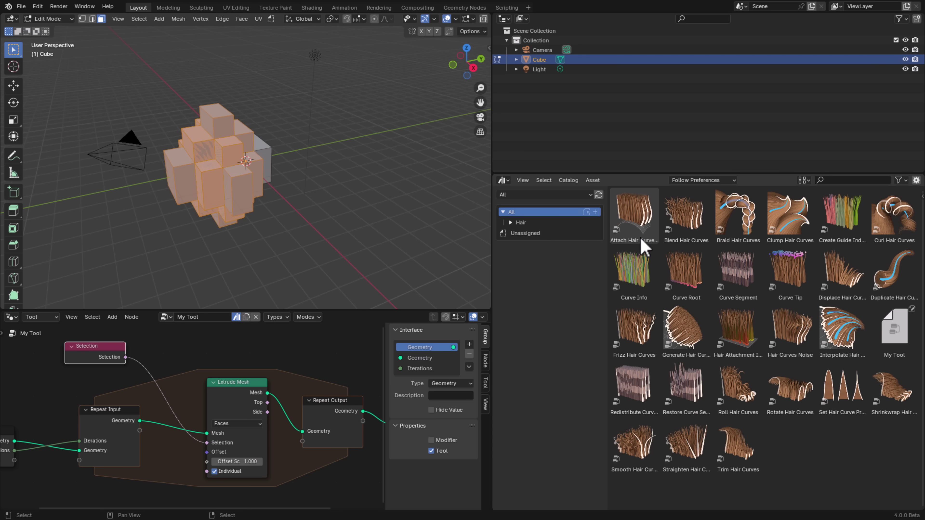
pyautogui.click(546, 234)
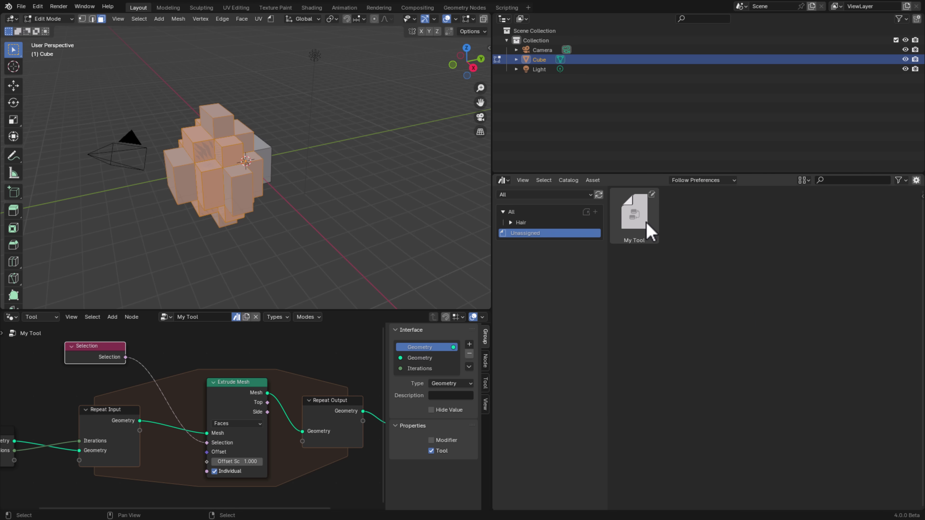
pyautogui.click(582, 196)
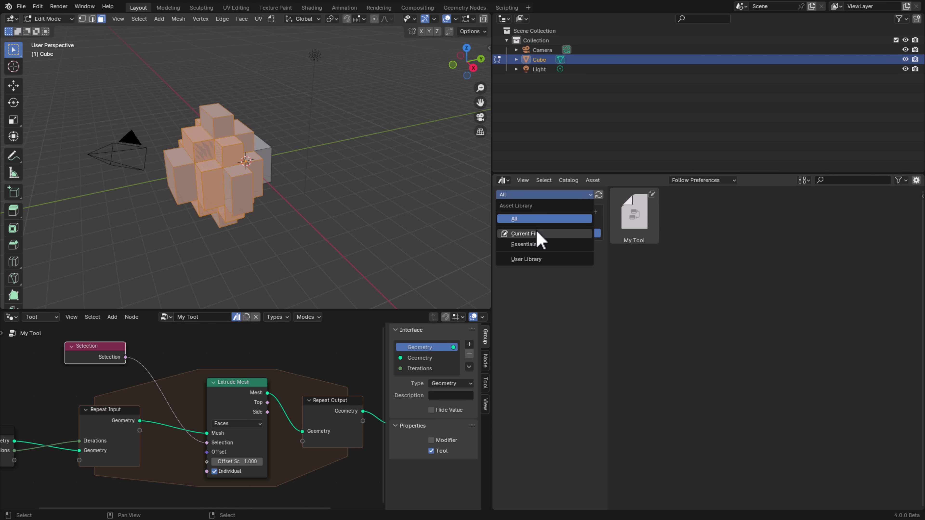
pyautogui.click(542, 235)
# Create a new asset catalog named MyTools in the current file
pyautogui.click(595, 212)
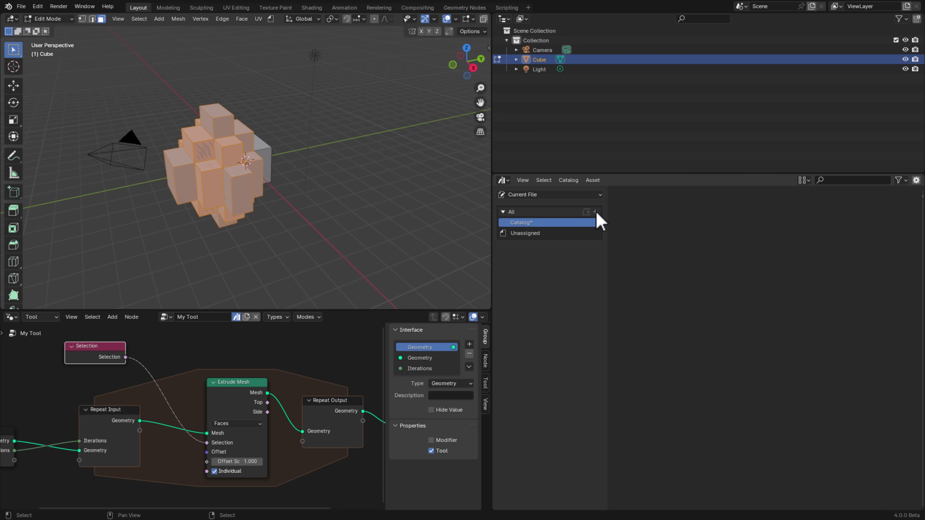
pyautogui.doubleClick(534, 223)
pyautogui.write('MyTools')
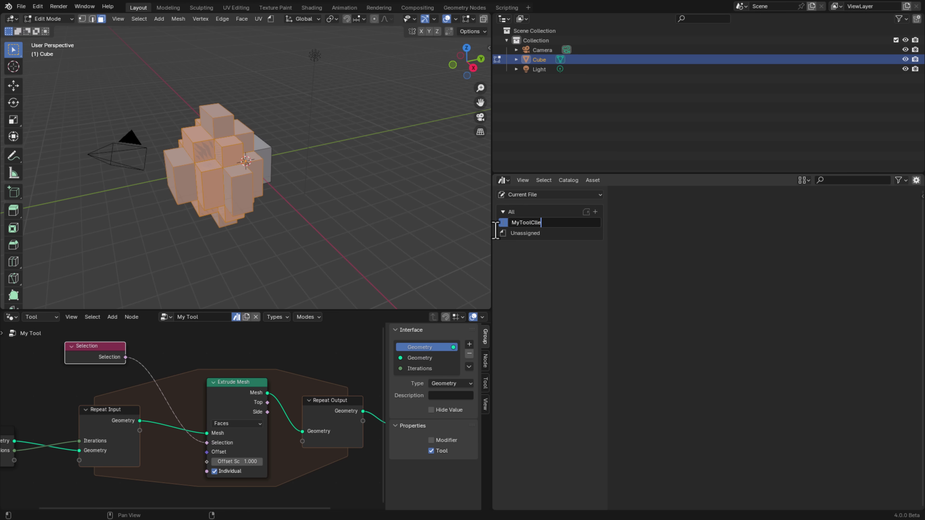
pyautogui.press('Return')
# Assign the unassigned My Tool asset to the MyTools catalog and run the tool from that catalog's entry
pyautogui.click(526, 233)
pyautogui.moveTo(629, 216); pyautogui.dragTo(535, 229)
pyautogui.click(510, 223)
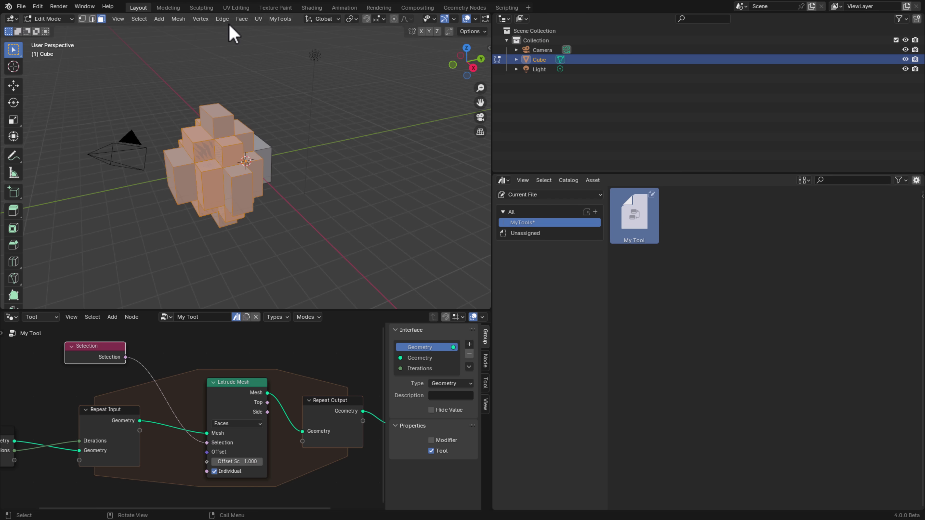
pyautogui.click(287, 19)
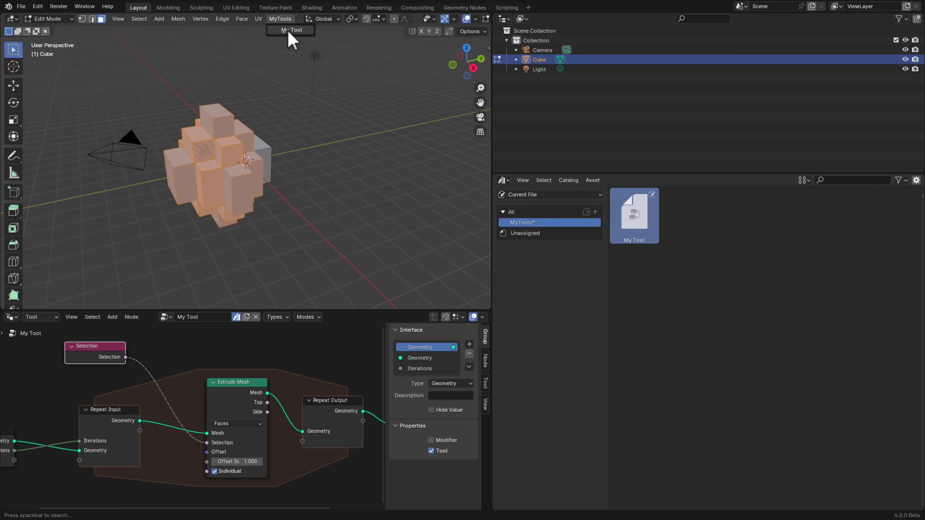
pyautogui.click(291, 30)
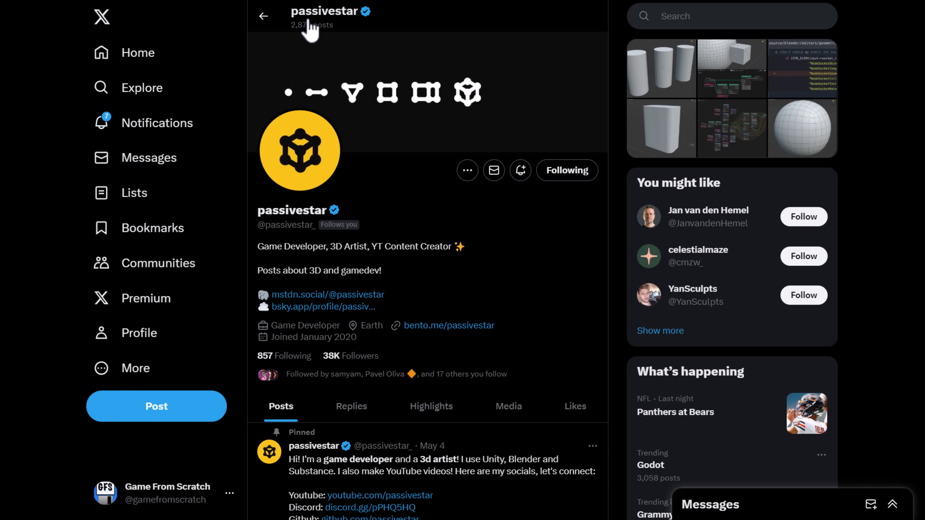
# On X, look through the creator's posts for Blender node tool examples such as pipe cut and circles on faces
pyautogui.scroll(-10, 563, 361)
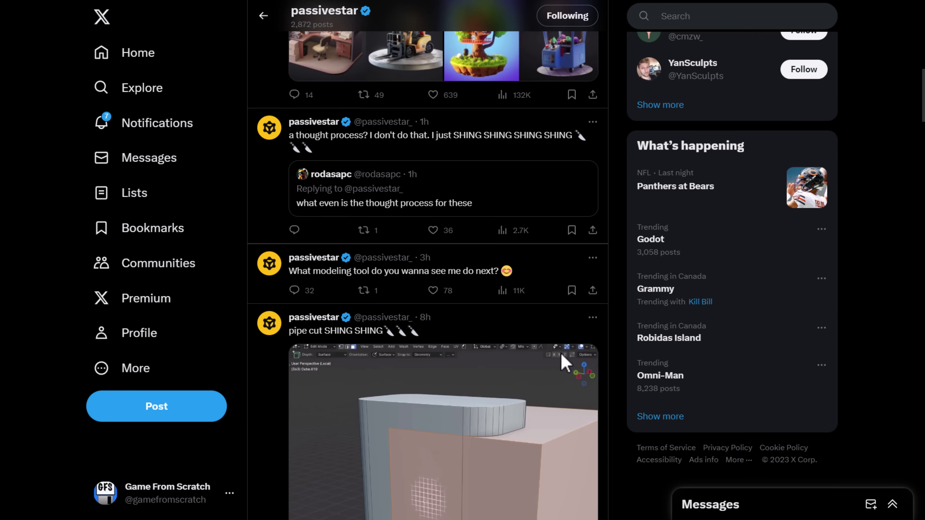
pyautogui.scroll(-6, 563, 362)
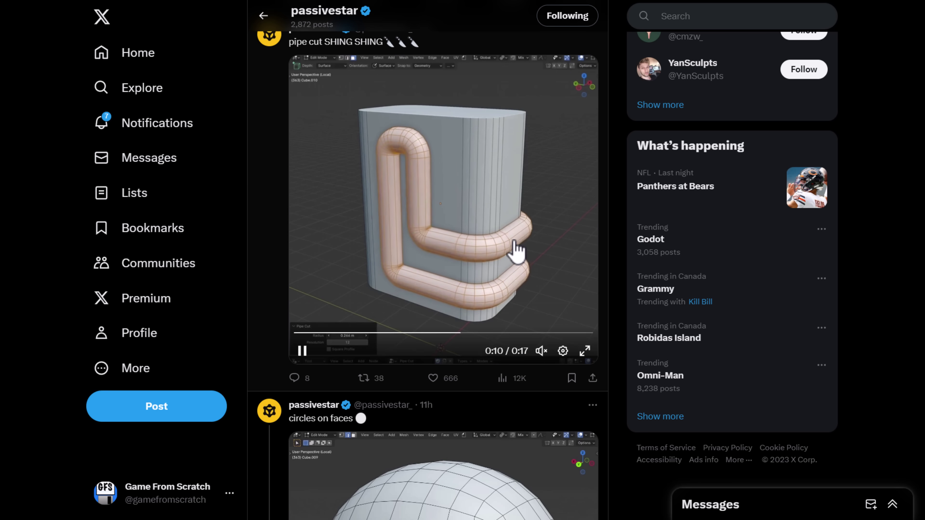
pyautogui.scroll(-6, 512, 244)
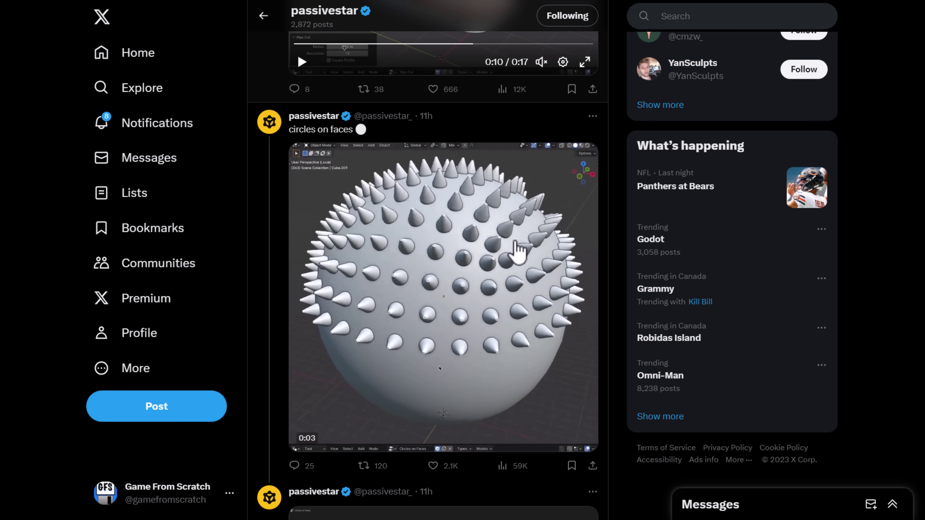
pyautogui.scroll(-15, 517, 251)
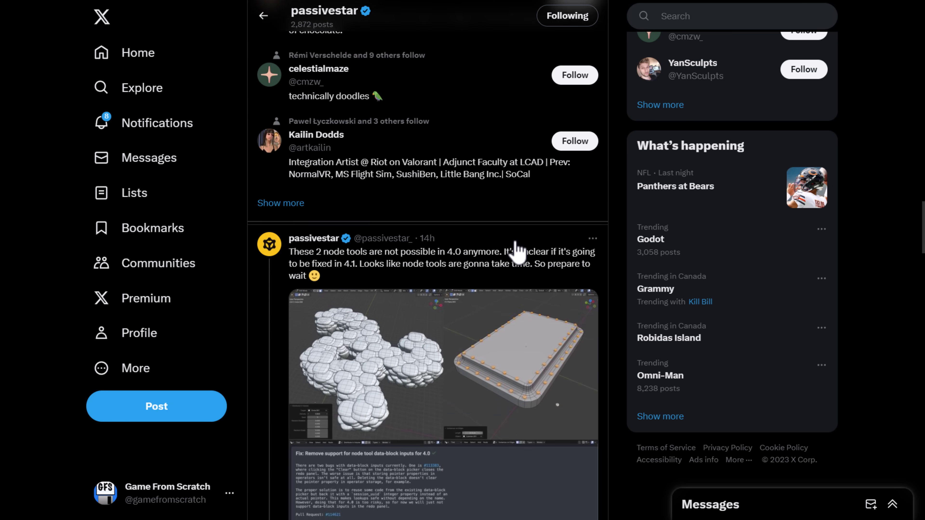
pyautogui.scroll(-15, 517, 252)
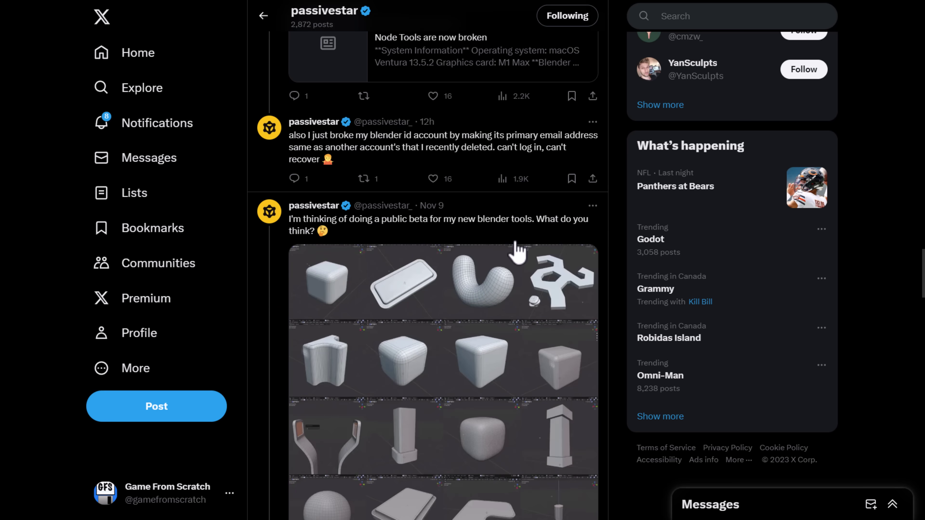
pyautogui.scroll(-4, 517, 252)
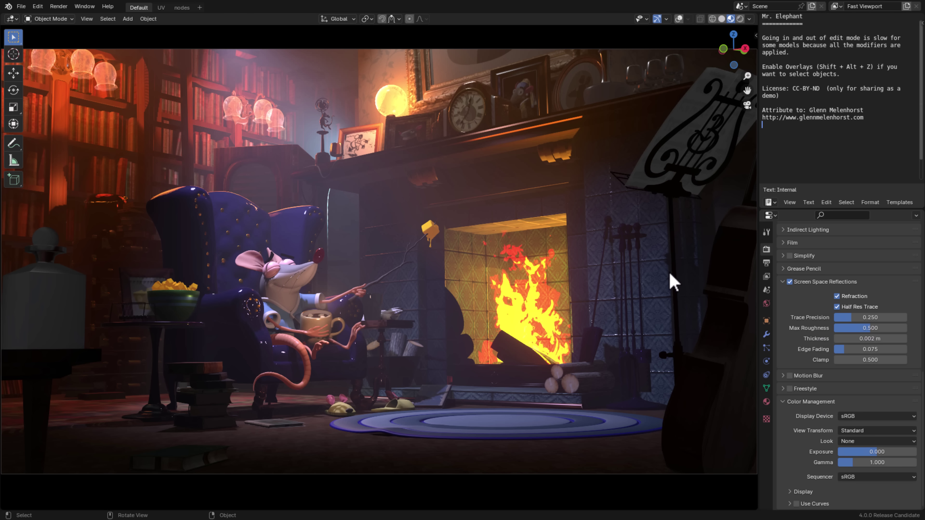
# Compare view transforms in the scene's colour management by choosing Filmic, and set the view transform to AgX
pyautogui.click(890, 431)
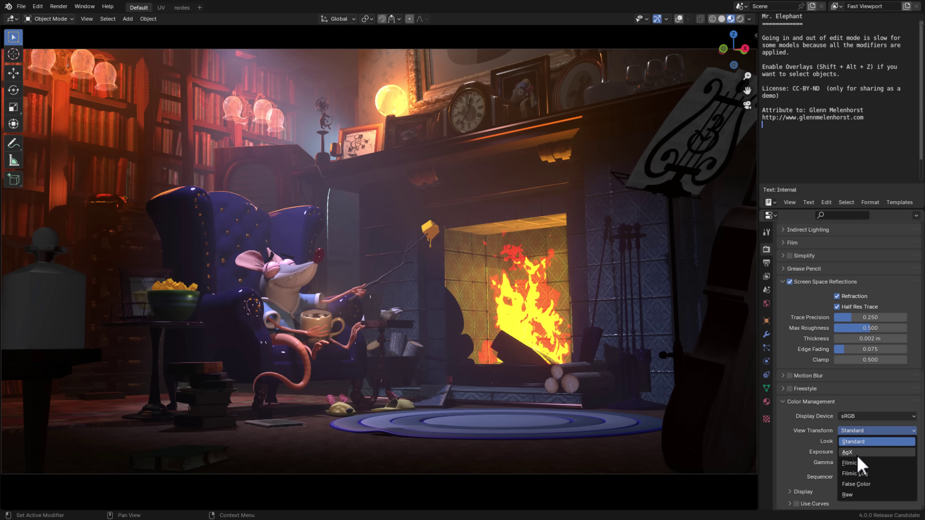
pyautogui.click(861, 464)
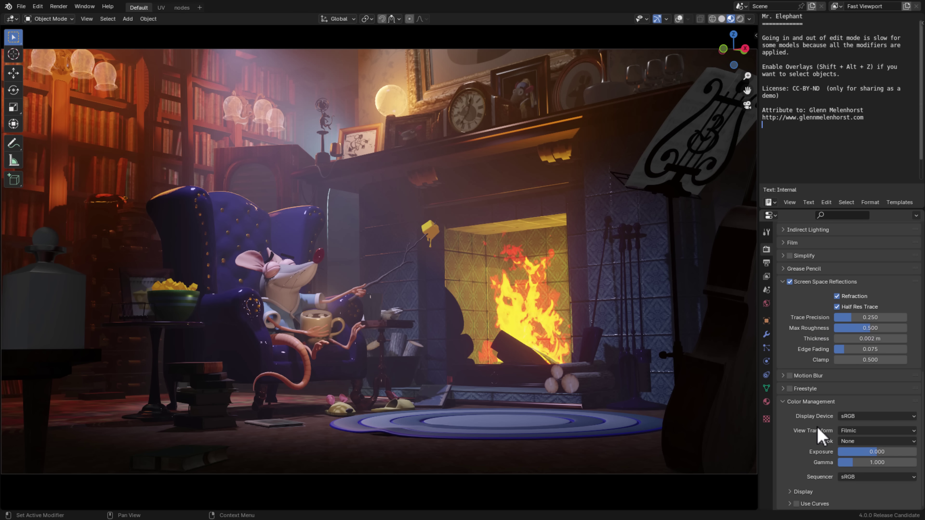
pyautogui.click(855, 431)
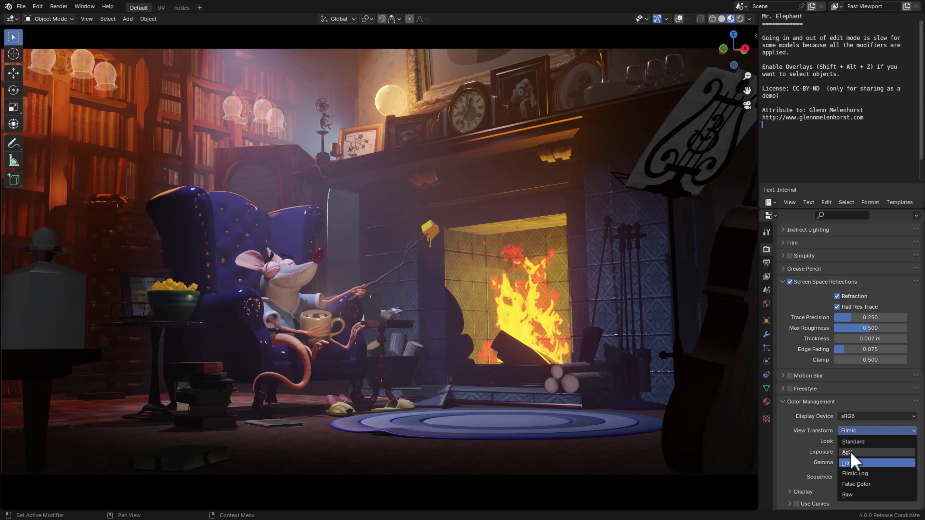
pyautogui.click(843, 459)
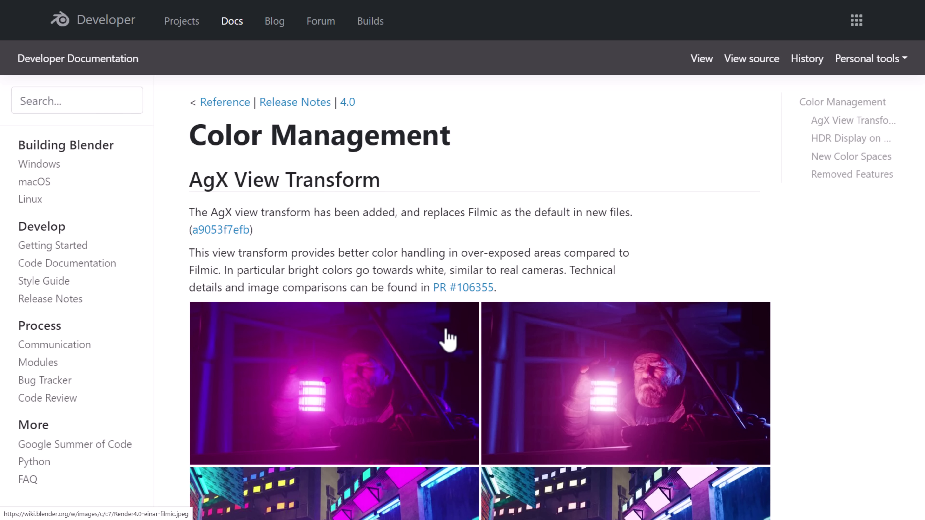
# Examine the Filmic and AgX comparison images in Blender's Color Management release notes and pull request #106355
pyautogui.scroll(-3, 449, 339)
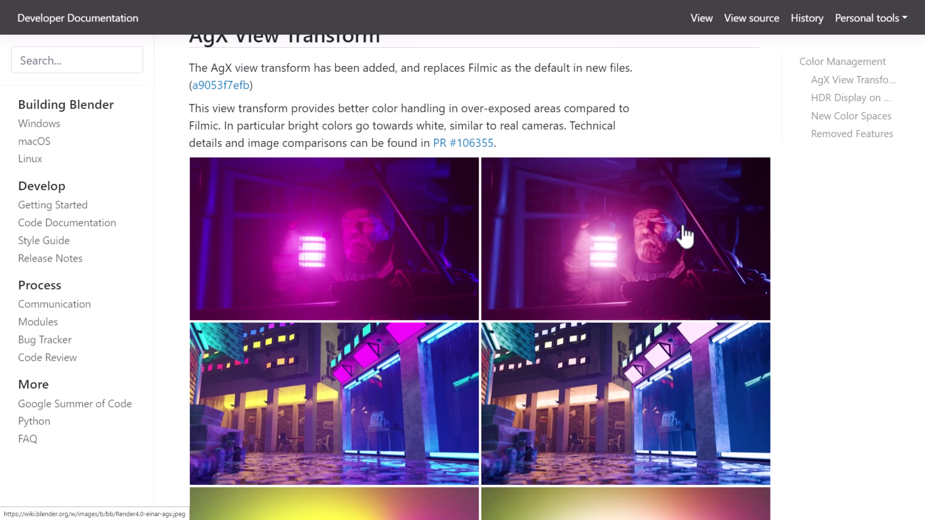
pyautogui.scroll(-3, 311, 330)
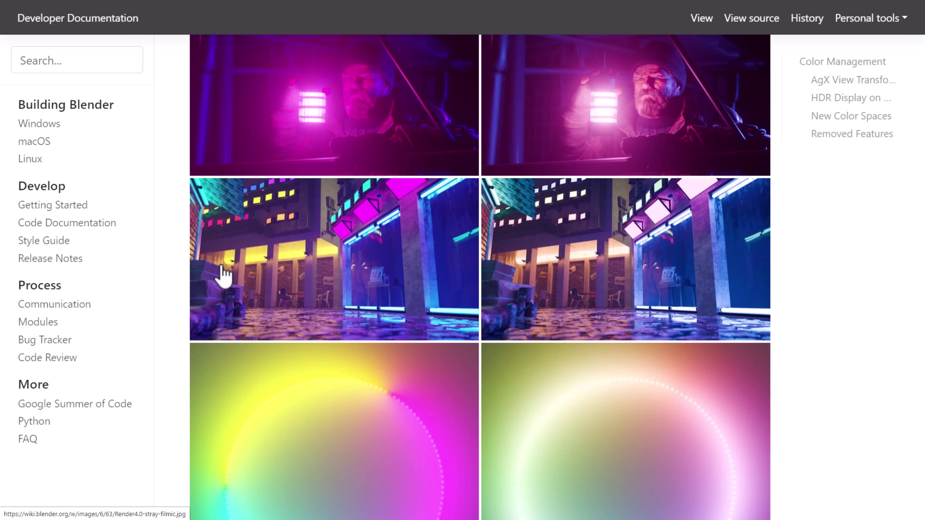
pyautogui.scroll(-5, 326, 282)
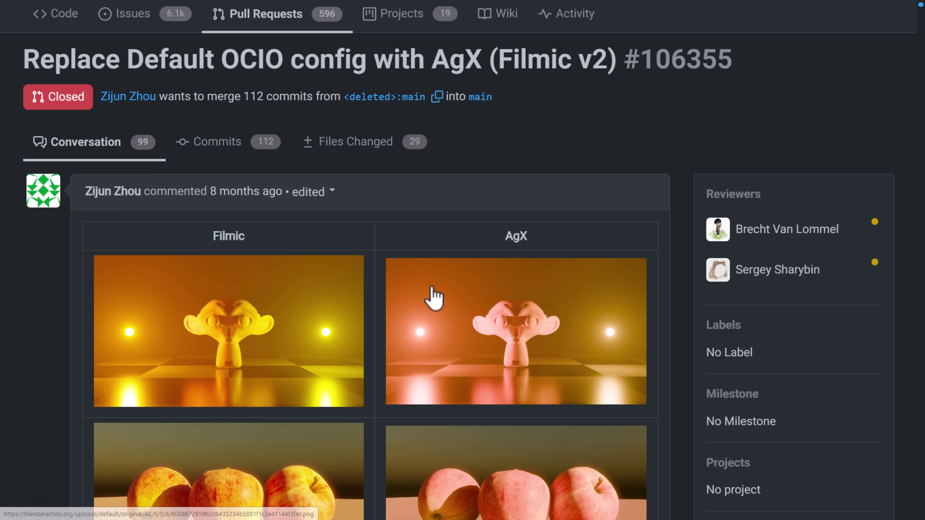
pyautogui.scroll(-5, 434, 295)
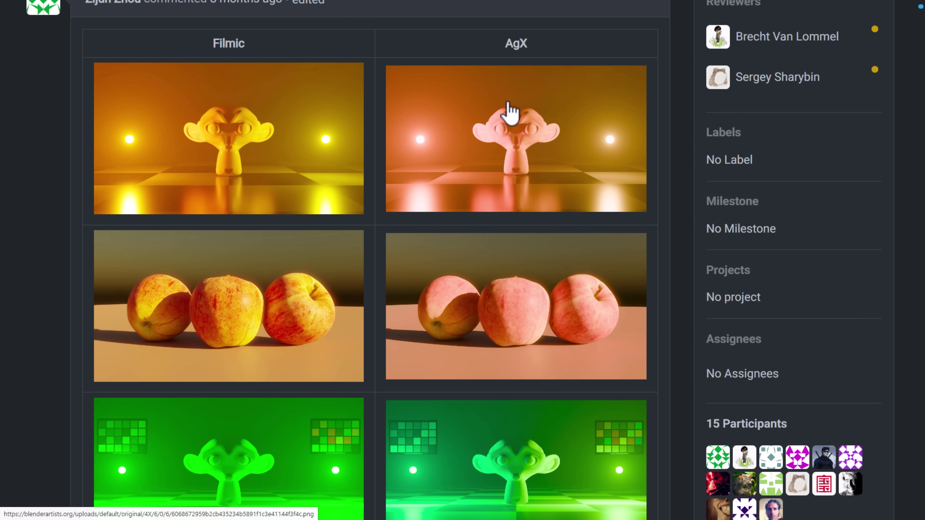
pyautogui.scroll(-4, 547, 314)
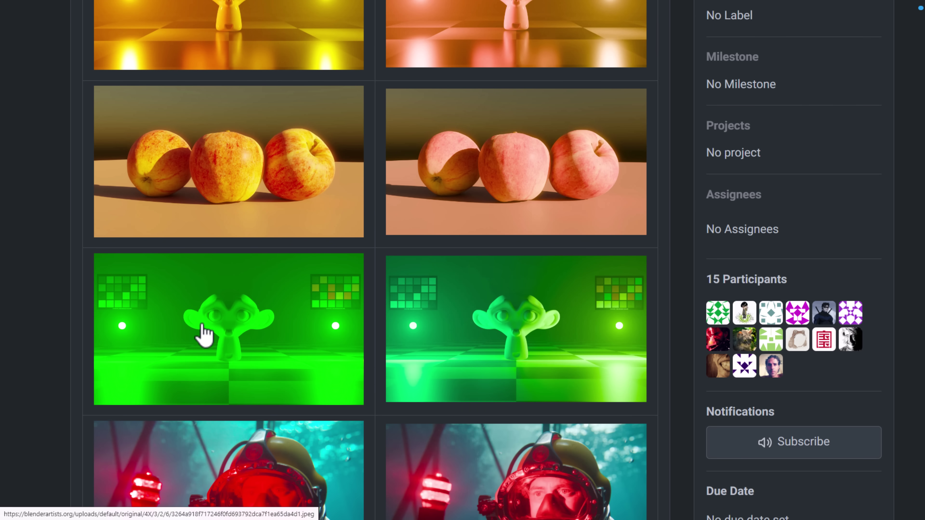
pyautogui.scroll(-10, 531, 310)
pyautogui.scroll(-4, 429, 332)
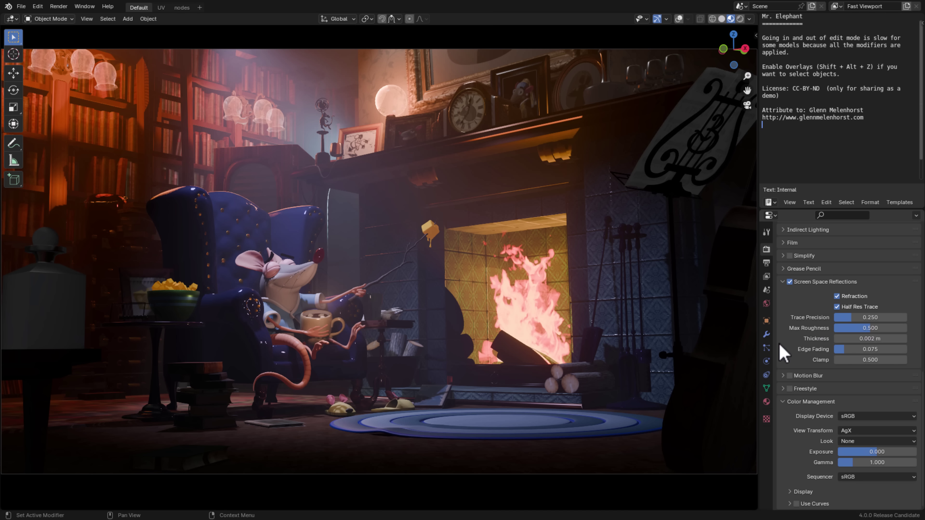
# Set the viewport compositor to Always and open a Compositor editor below the 3D viewport with Use Nodes enabled
pyautogui.click(749, 19)
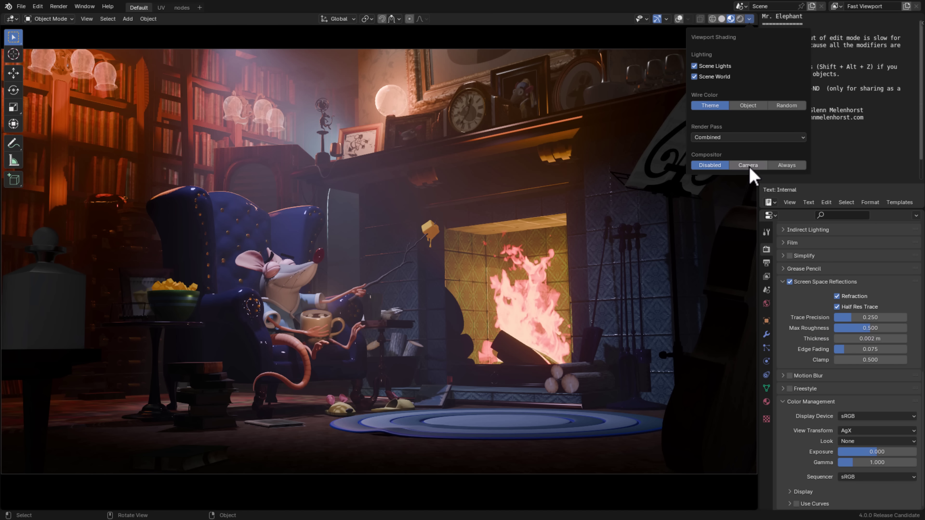
pyautogui.click(780, 165)
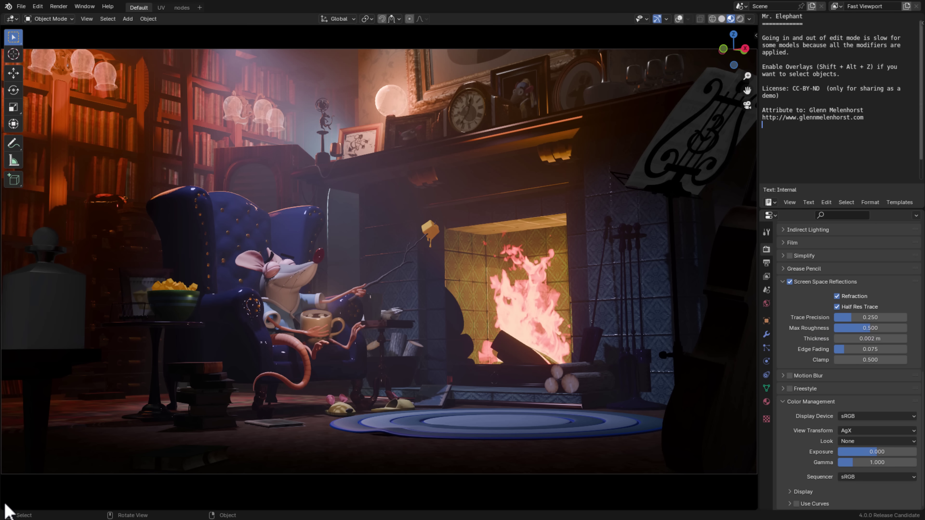
pyautogui.moveTo(6, 509); pyautogui.dragTo(12, 244)
pyautogui.click(12, 249)
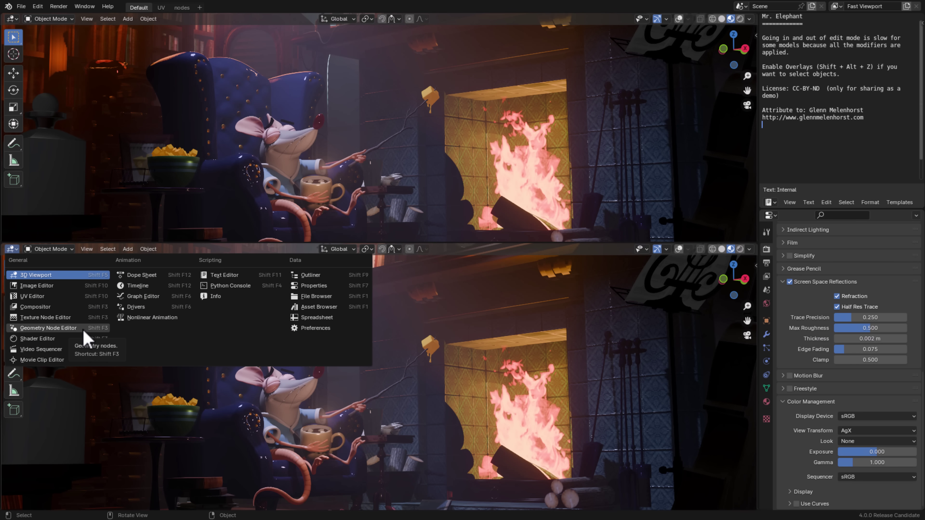
pyautogui.click(43, 308)
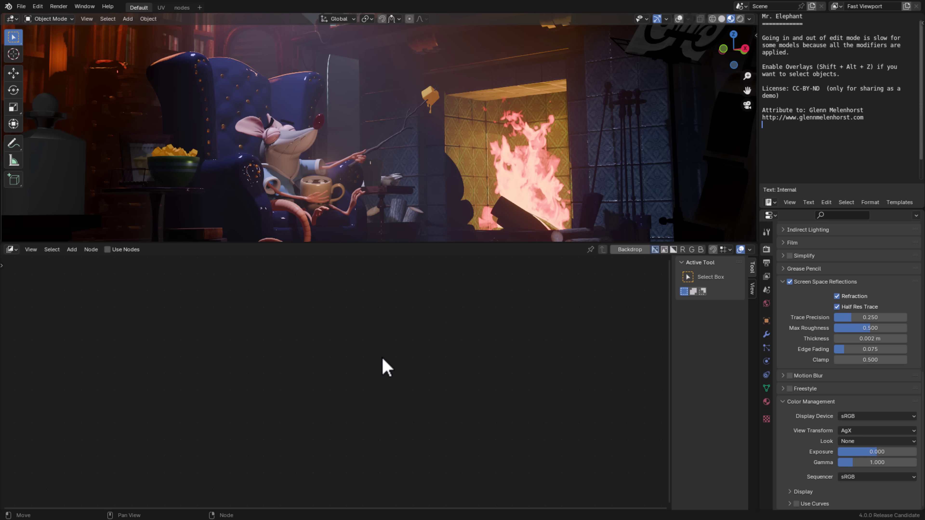
pyautogui.click(108, 249)
# Try a Brightness/Contrast node with Bright at 1.100 between Render Layers and Composite, and delete the node
pyautogui.scroll(2, 439, 346)
pyautogui.moveTo(433, 345); pyautogui.dragTo(405, 398, button='middle')
pyautogui.scroll(2, 410, 397)
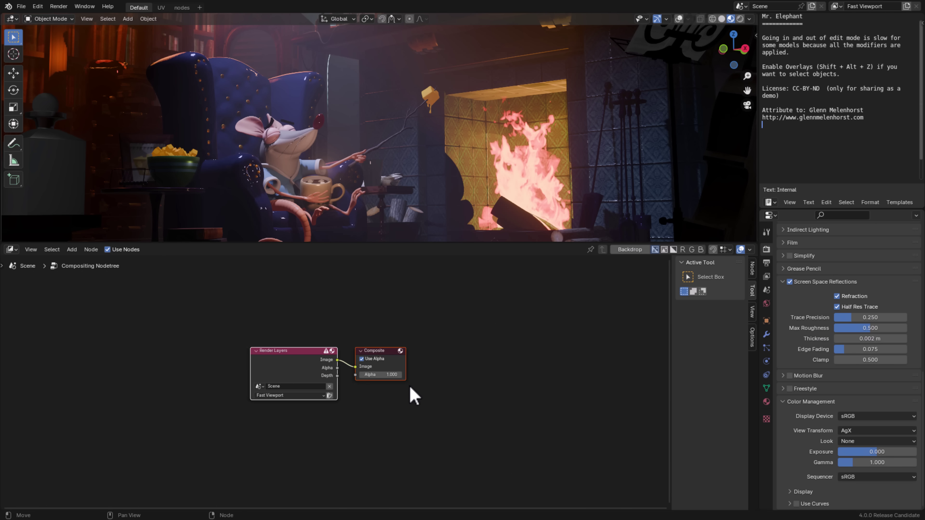
pyautogui.scroll(2, 412, 390)
pyautogui.hotkey('shift', 'a')
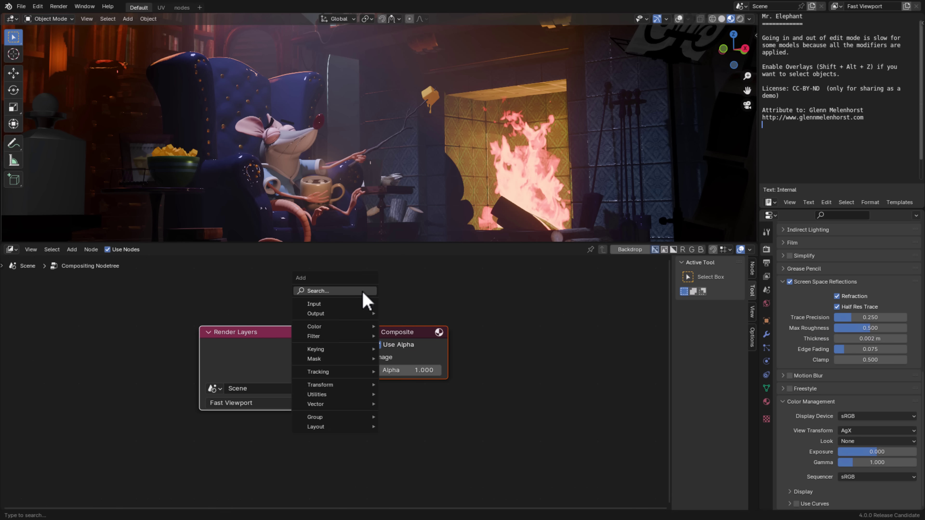
pyautogui.write('br')
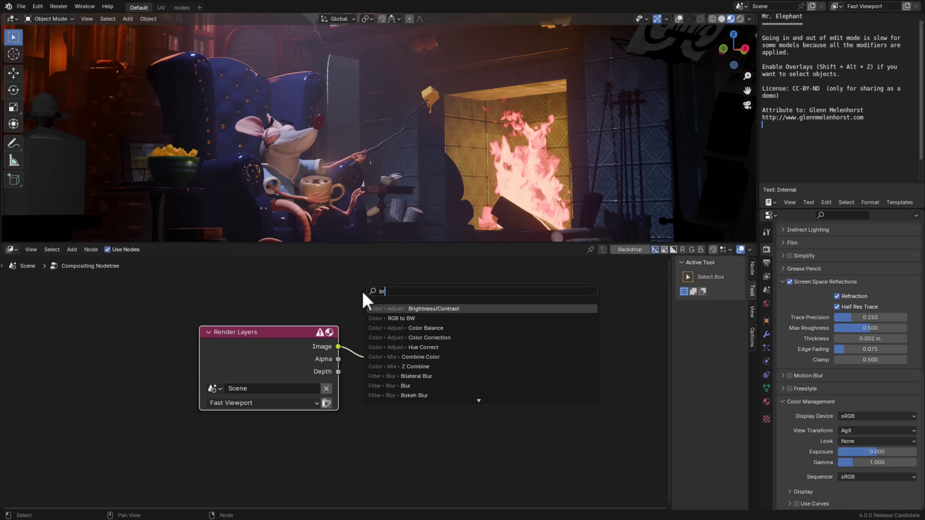
pyautogui.press('Return')
pyautogui.click(419, 372)
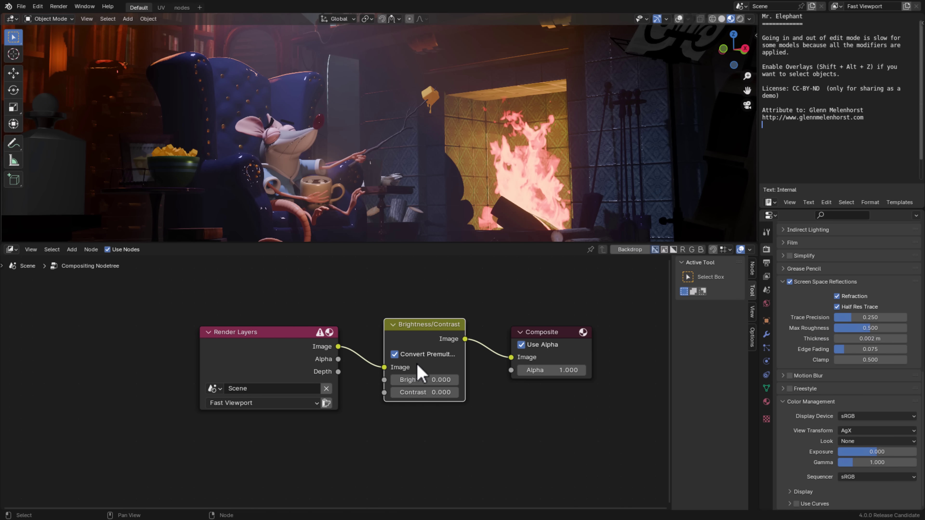
pyautogui.moveTo(420, 380)
pyautogui.mouseDown()
pyautogui.moveTo(446, 380)
pyautogui.moveTo(420, 379)
pyautogui.mouseUp()
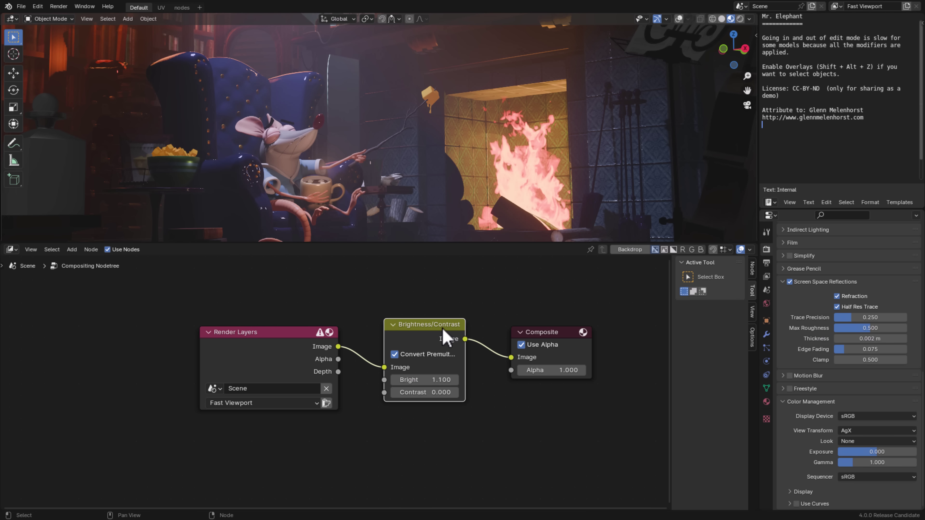
pyautogui.press('x')
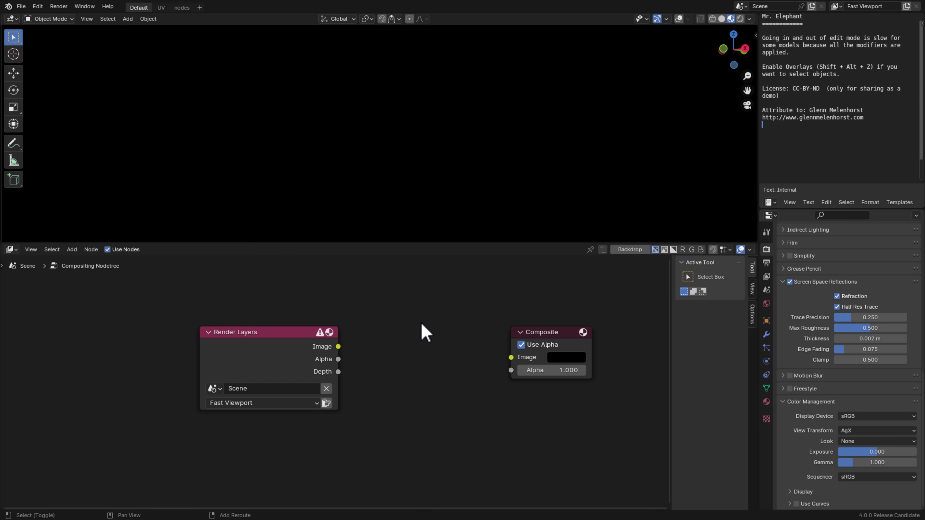
# Add a Kuwahara filter node and place it between the Render Layers and Composite nodes
pyautogui.hotkey('shift', 'a')
pyautogui.write('raws')
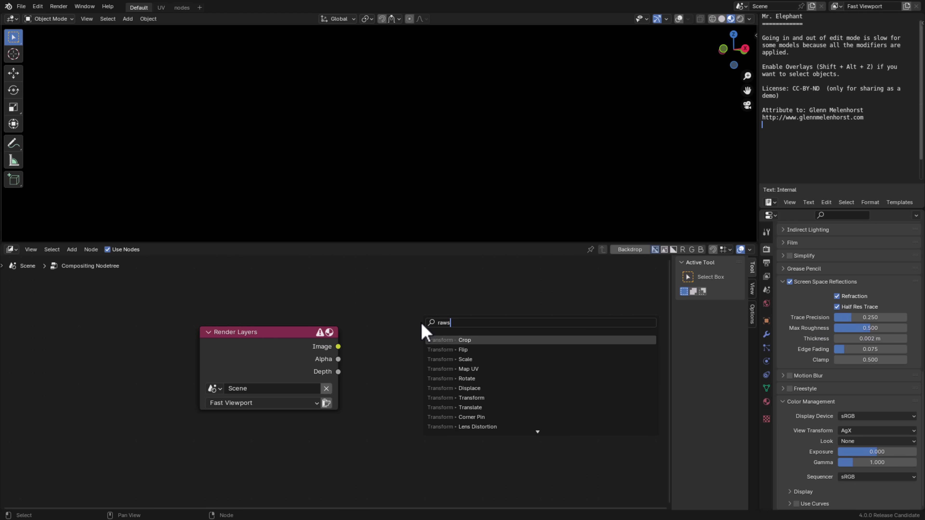
pyautogui.press('BackSpace')
pyautogui.write('ys')
pyautogui.press('BackSpace')
pyautogui.press('BackSpace')
pyautogui.press('BackSpace')
pyautogui.press('BackSpace')
pyautogui.write('beam')
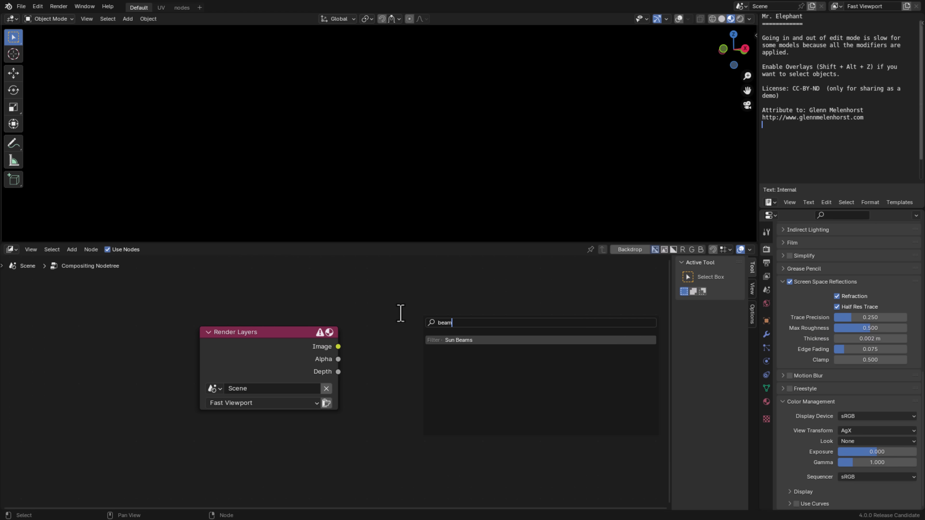
pyautogui.press('BackSpace')
pyautogui.press('BackSpace')
pyautogui.press('BackSpace')
pyautogui.press('BackSpace')
pyautogui.write('k')
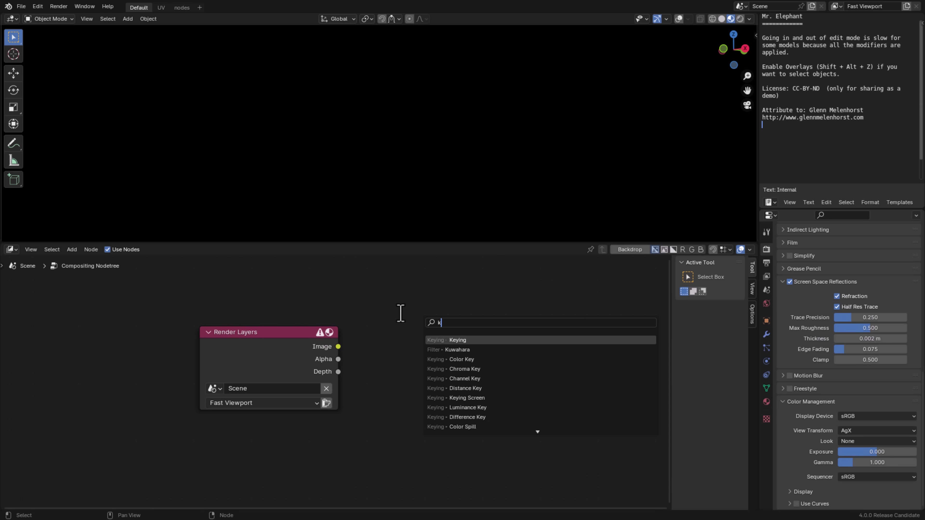
pyautogui.write('uwa')
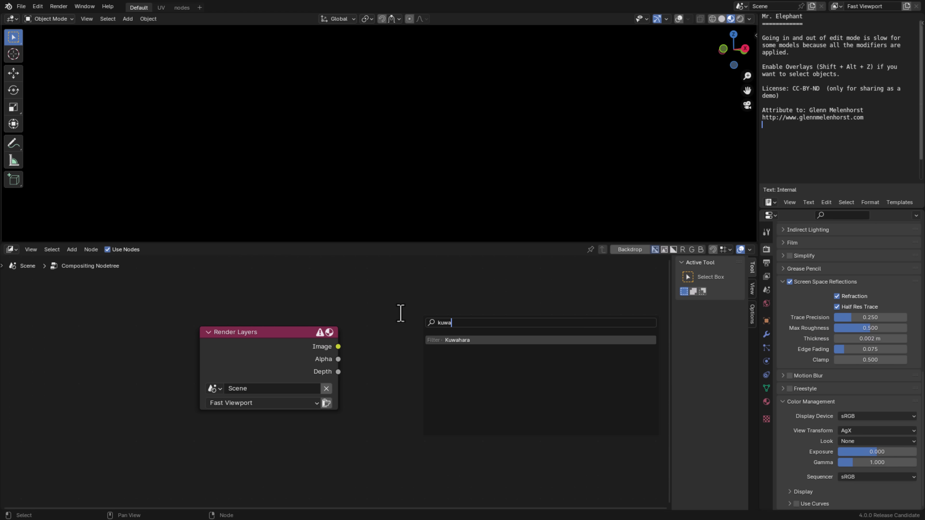
pyautogui.press('Return')
pyautogui.click(377, 305)
# Link the Render Layers image through the Kuwahara node to Composite and set the Kuwahara size to 7
pyautogui.moveTo(339, 348); pyautogui.dragTo(389, 369)
pyautogui.moveTo(469, 329); pyautogui.dragTo(512, 357)
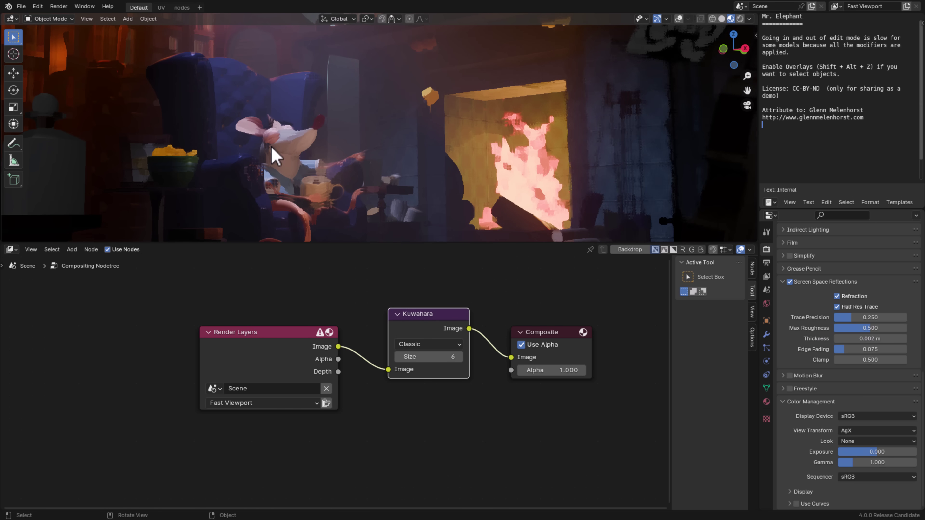
pyautogui.scroll(2, 328, 166)
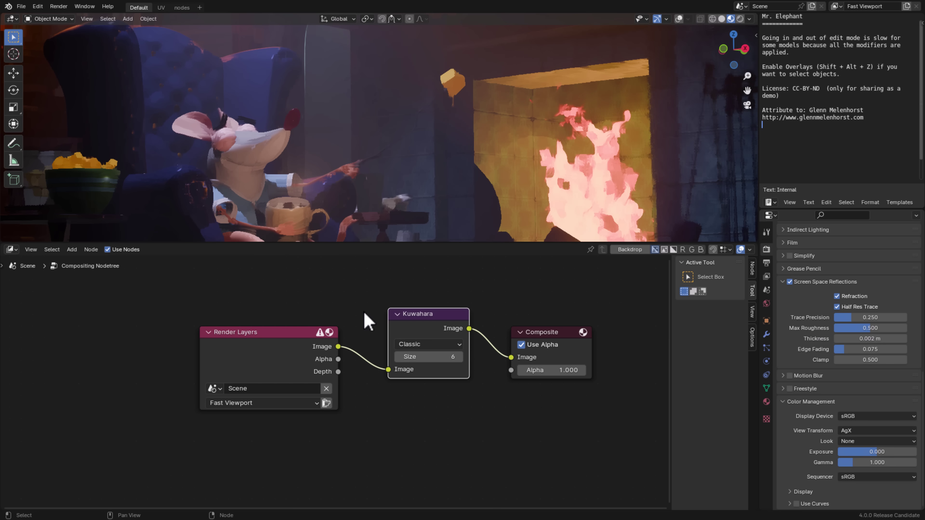
pyautogui.moveTo(431, 356); pyautogui.dragTo(401, 356)
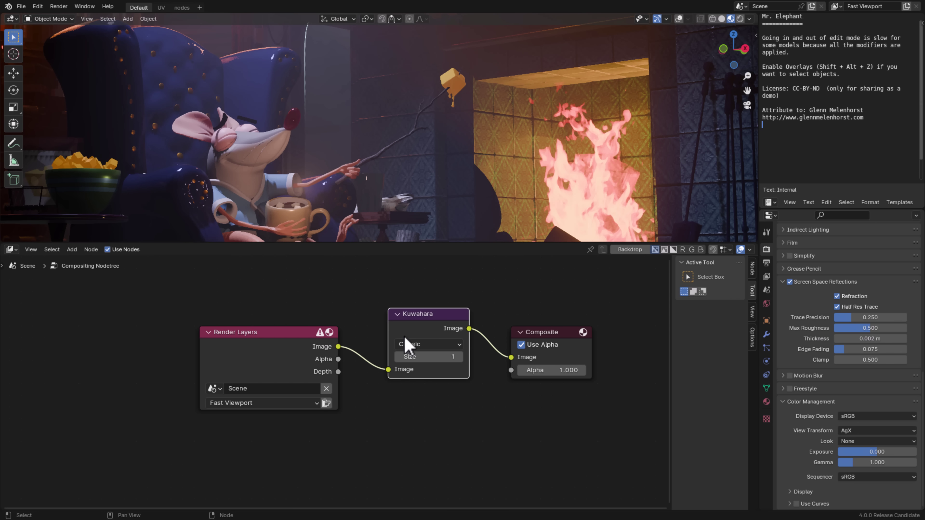
pyautogui.moveTo(415, 356); pyautogui.dragTo(448, 356)
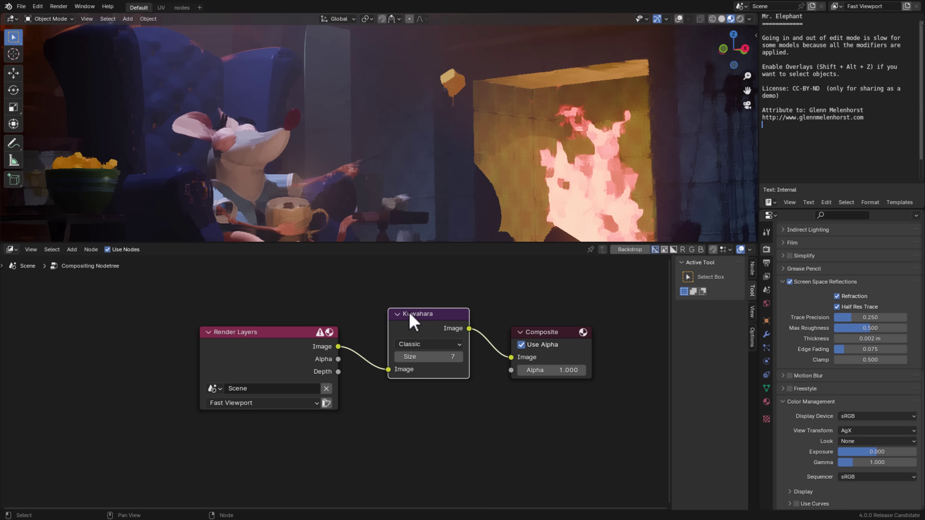
# Change the Kuwahara node to Anisotropic with Size 24, Uniformity 15 and Sharpness 0.808, and lower its eccentricity
pyautogui.moveTo(431, 318); pyautogui.dragTo(426, 330)
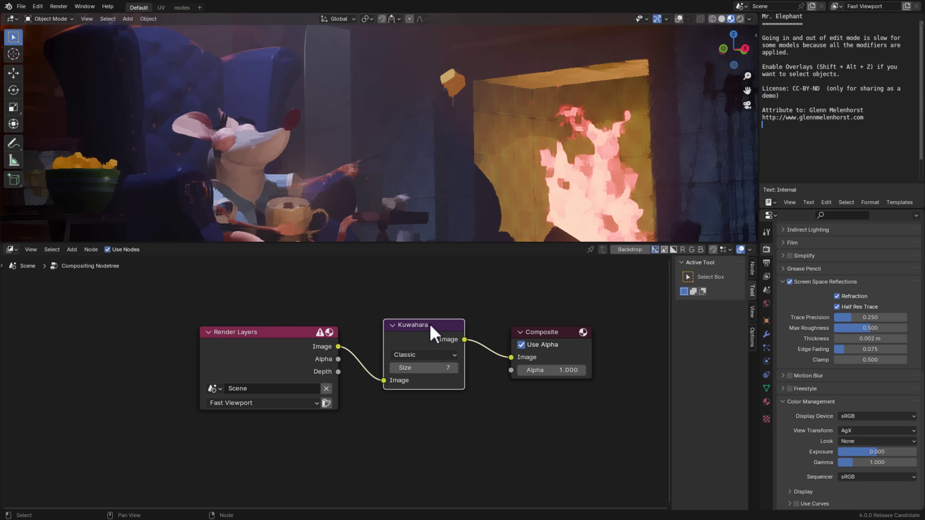
pyautogui.click(452, 356)
pyautogui.click(423, 382)
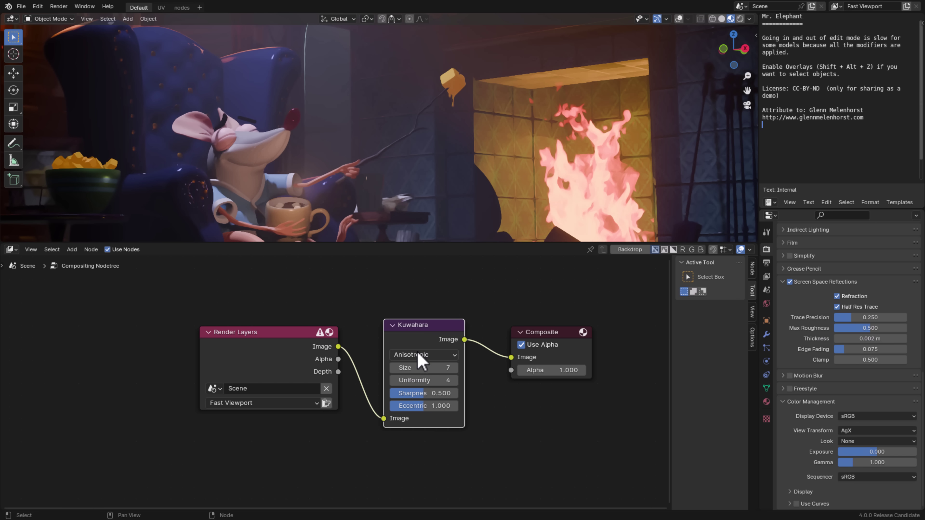
pyautogui.moveTo(424, 381); pyautogui.dragTo(453, 394)
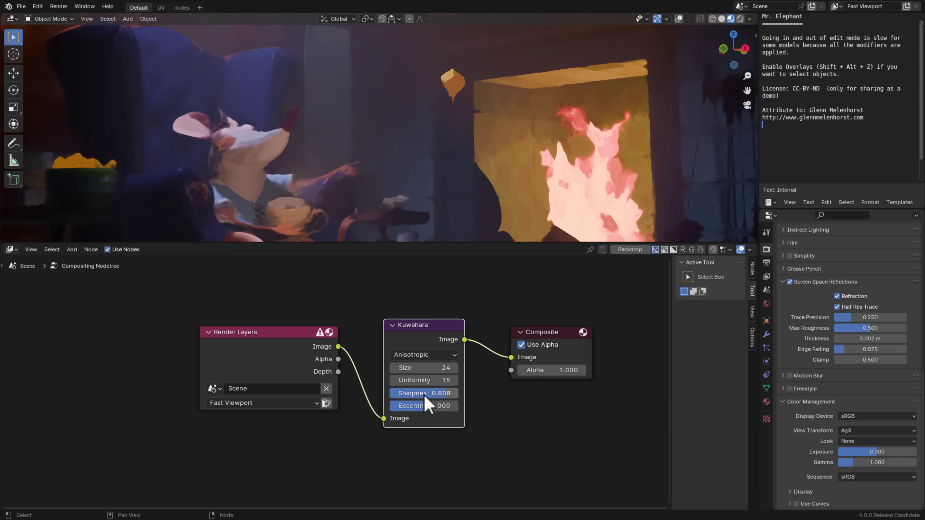
pyautogui.moveTo(422, 405); pyautogui.dragTo(359, 406)
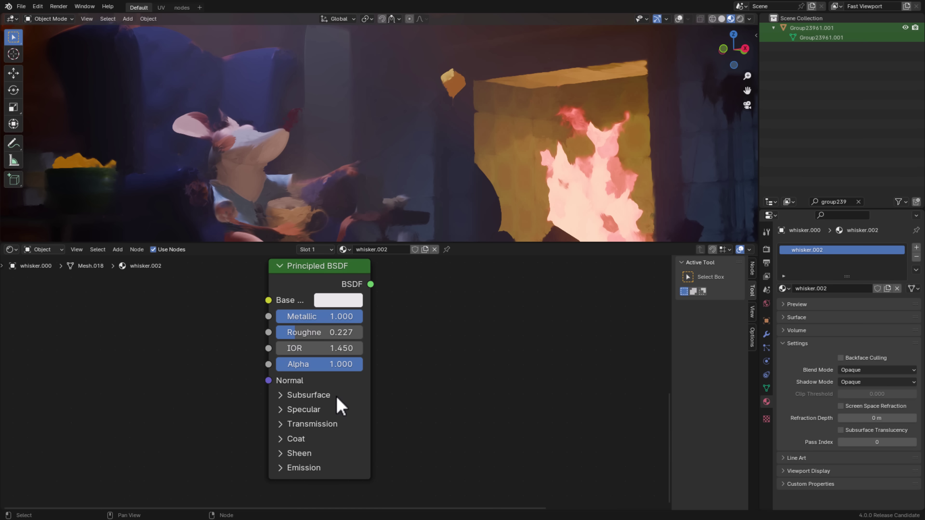
# Expand the Subsurface settings of the Principled BSDF node in the whisker.002 material
pyautogui.click(14, 249)
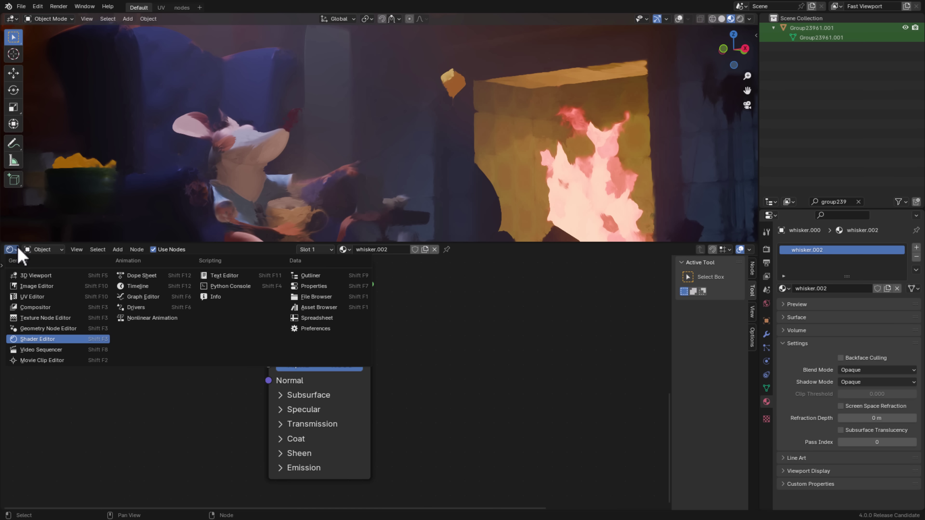
pyautogui.moveTo(405, 433); pyautogui.dragTo(419, 438, button='middle')
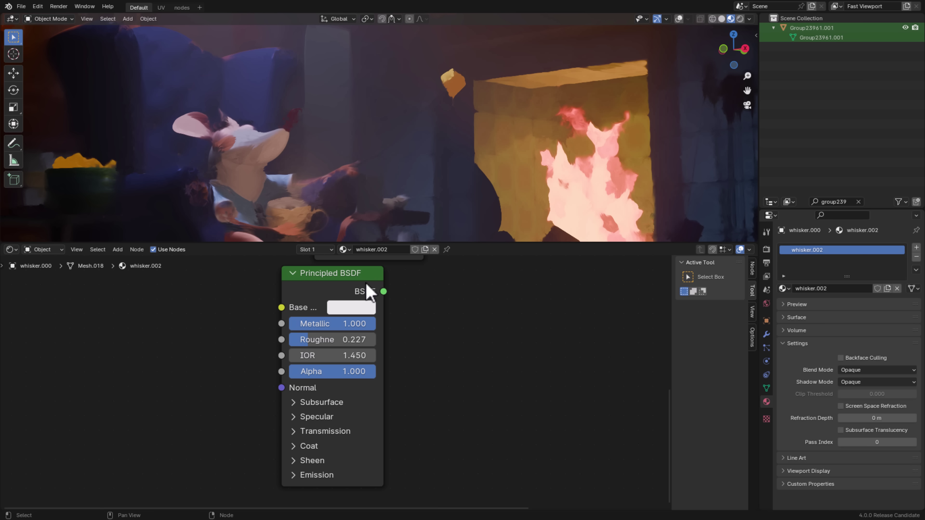
pyautogui.scroll(-1, 448, 381)
pyautogui.click(305, 401)
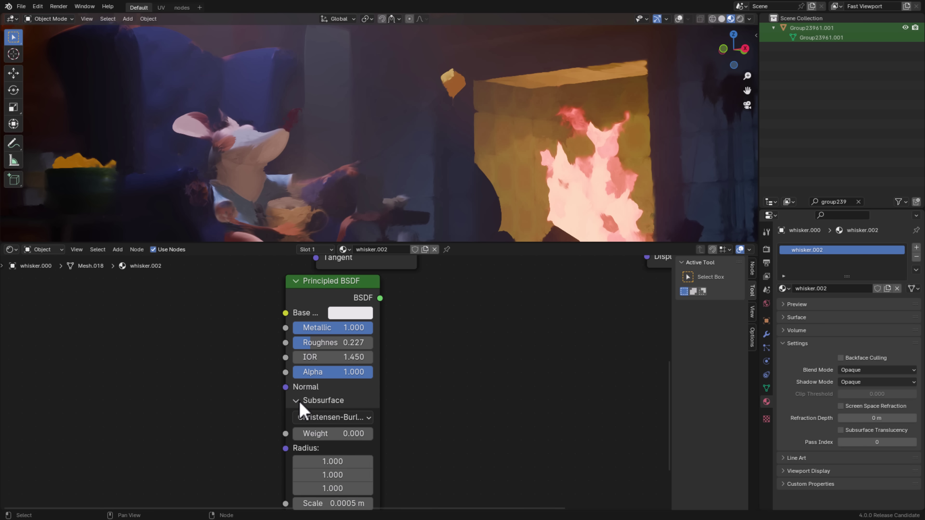
# Expand the Specular settings of the Principled BSDF node below the Subsurface section
pyautogui.scroll(-1, 302, 410)
pyautogui.moveTo(441, 453); pyautogui.dragTo(428, 379, button='middle')
pyautogui.click(308, 408)
pyautogui.scroll(-2, 435, 414)
pyautogui.moveTo(422, 446); pyautogui.dragTo(415, 380, button='middle')
pyautogui.scroll(4, 415, 380)
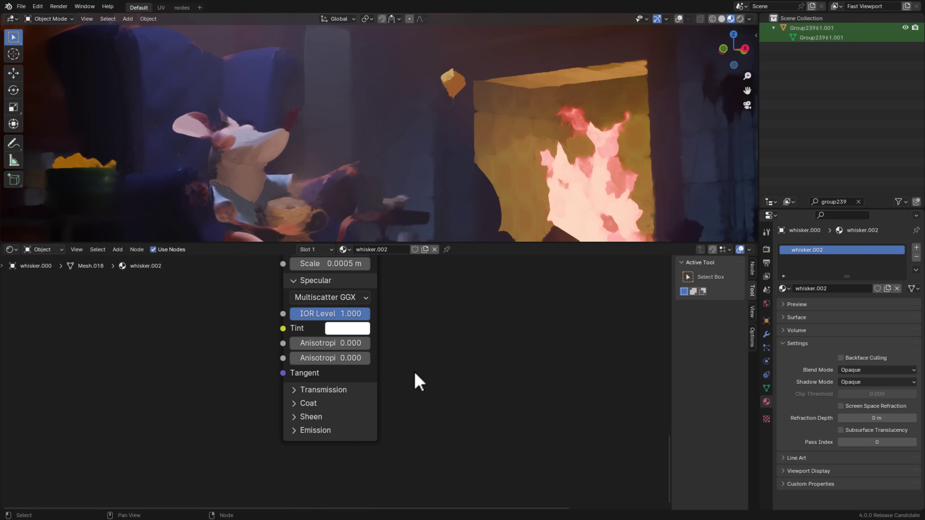
# Expand the Coat, Sheen and Transmission settings of the Principled BSDF node
pyautogui.click(290, 407)
pyautogui.moveTo(465, 438); pyautogui.dragTo(474, 321, button='middle')
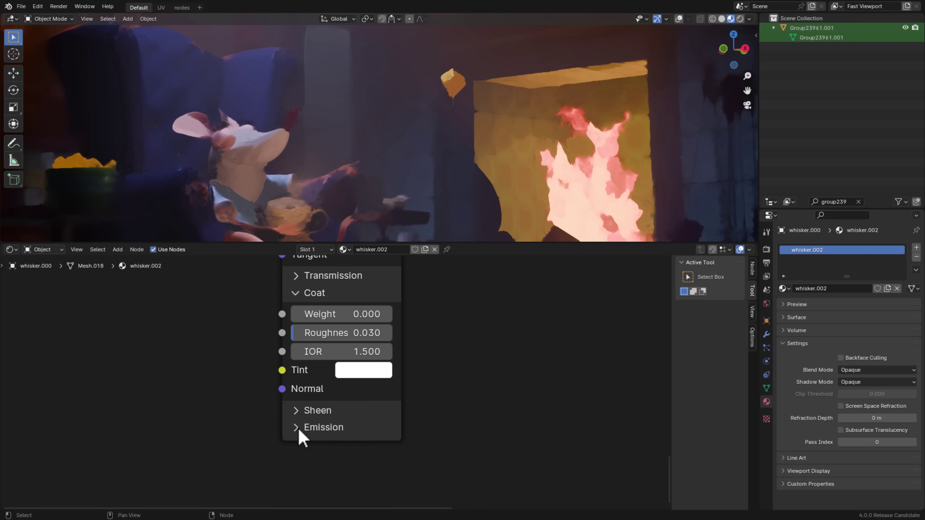
pyautogui.click(296, 411)
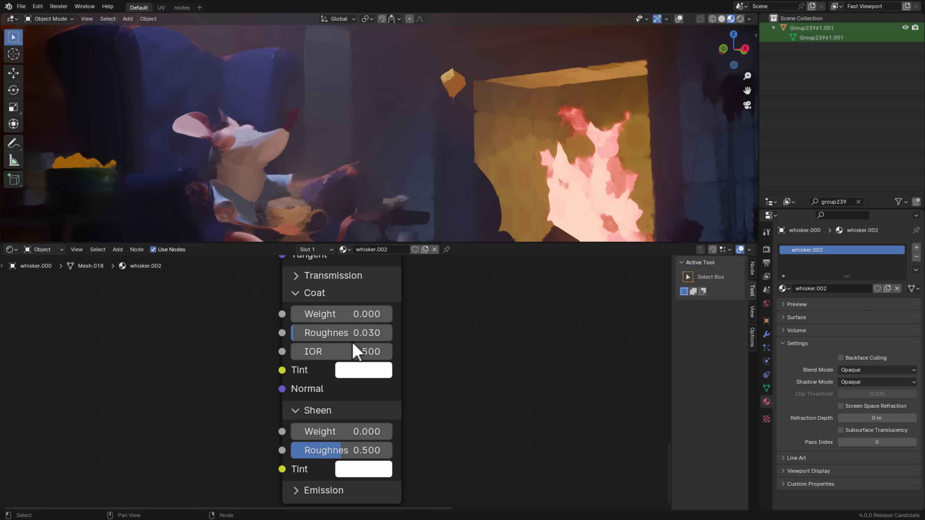
pyautogui.moveTo(447, 374); pyautogui.dragTo(439, 500, button='middle')
pyautogui.click(294, 404)
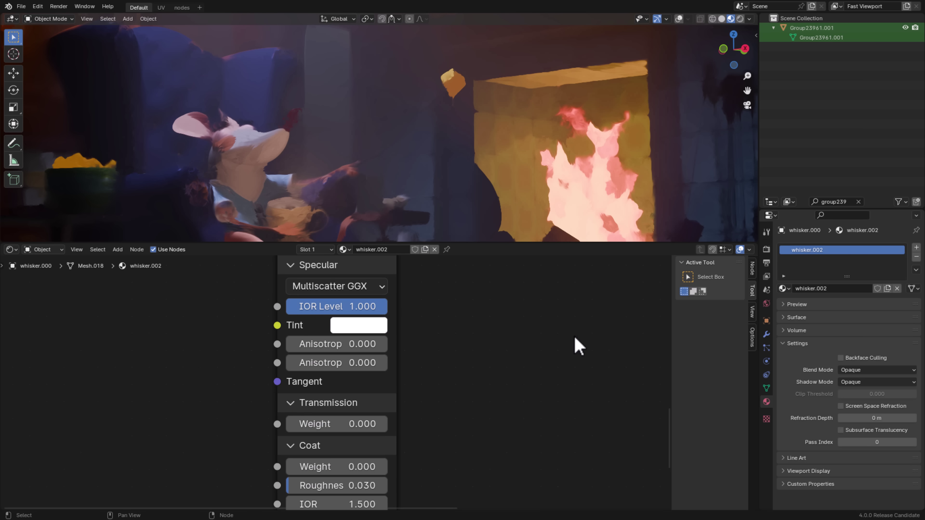
# Show the modifier properties of the whisker.000 object and open the list of modifier types that can be added
pyautogui.click(767, 334)
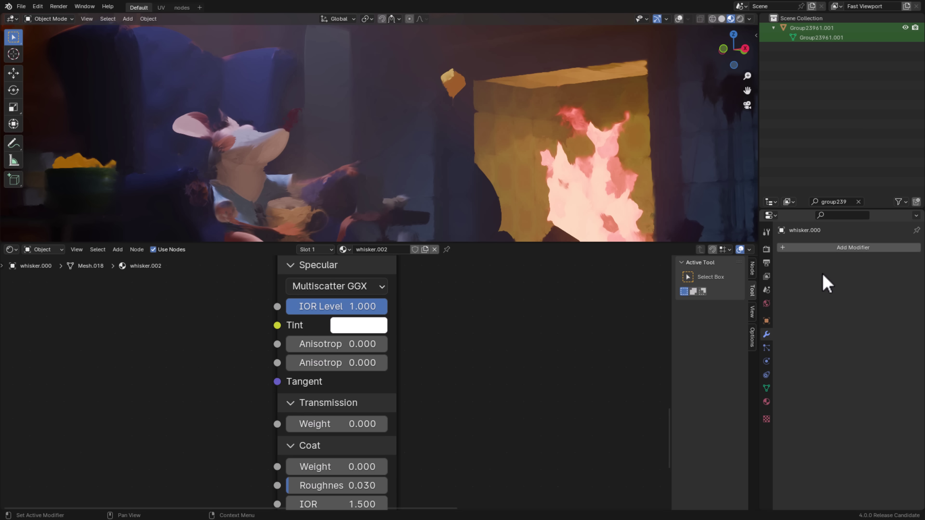
pyautogui.click(856, 249)
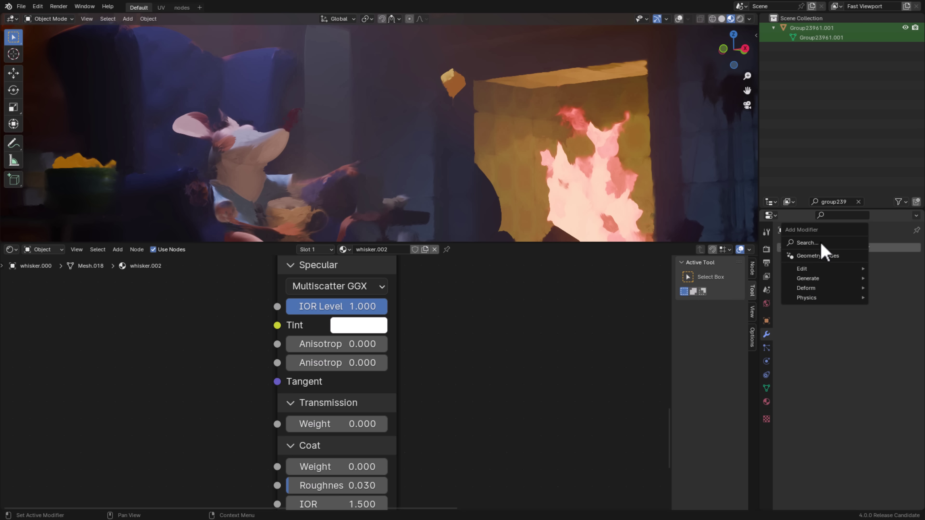
pyautogui.moveTo(379, 443); pyautogui.dragTo(340, 347, button='middle')
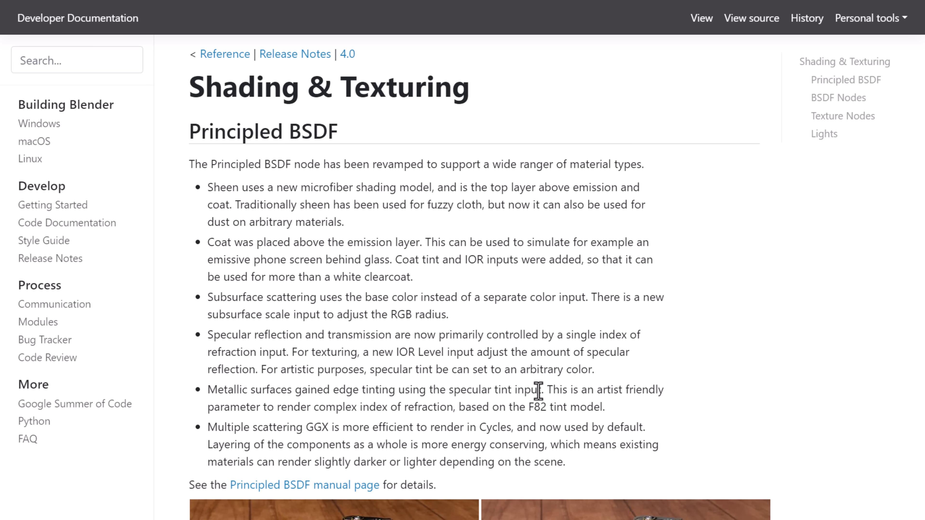
# Switch to the browser and review the Principled BSDF and BSDF Nodes sections of the Blender 4.0 Shading & Texturing release notes
pyautogui.scroll(-1, 376, 286)
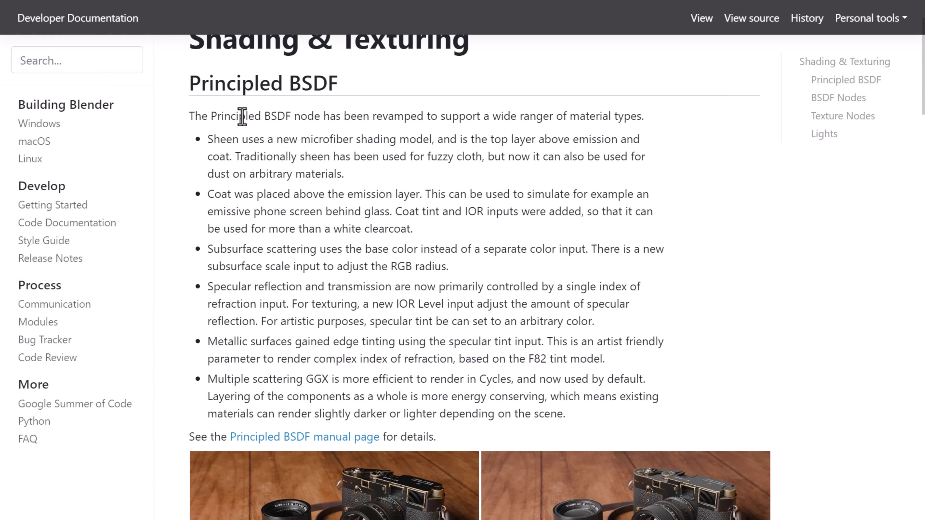
pyautogui.scroll(-1, 416, 133)
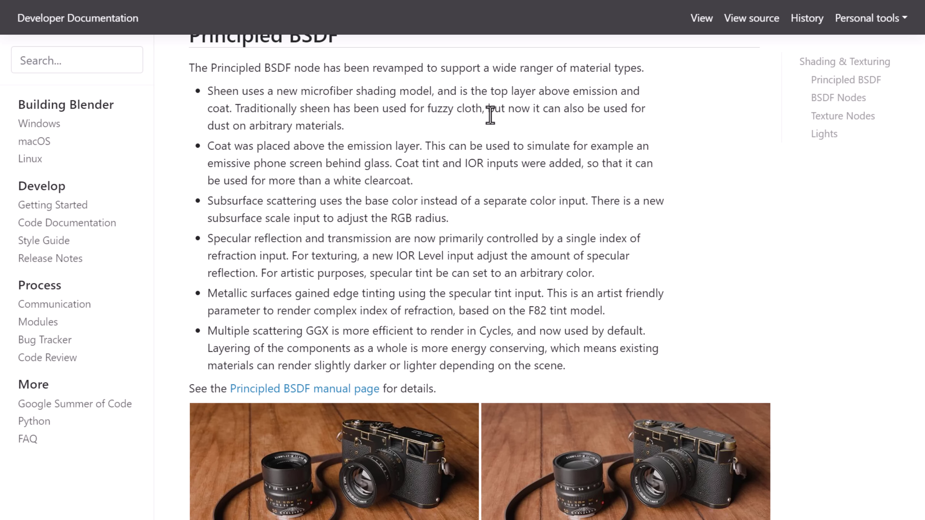
pyautogui.scroll(-1, 291, 144)
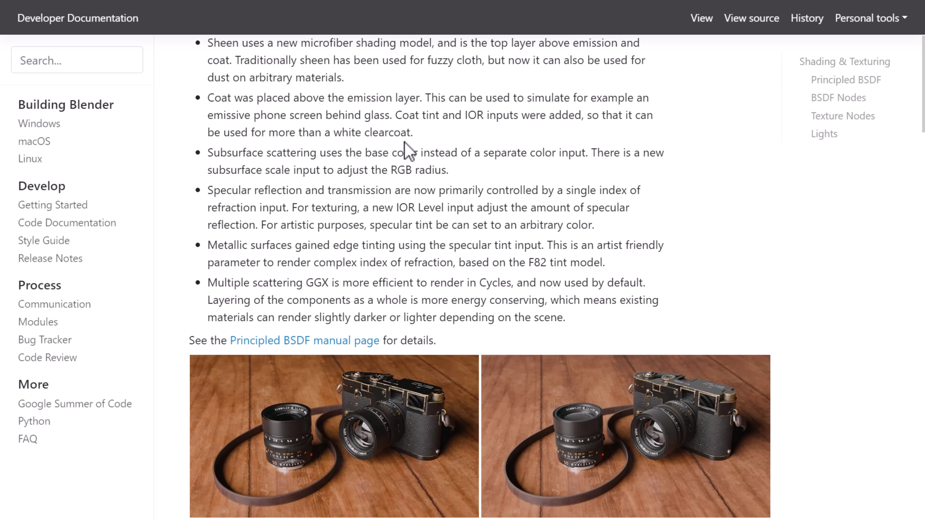
pyautogui.scroll(-1, 408, 150)
pyautogui.scroll(-1, 313, 142)
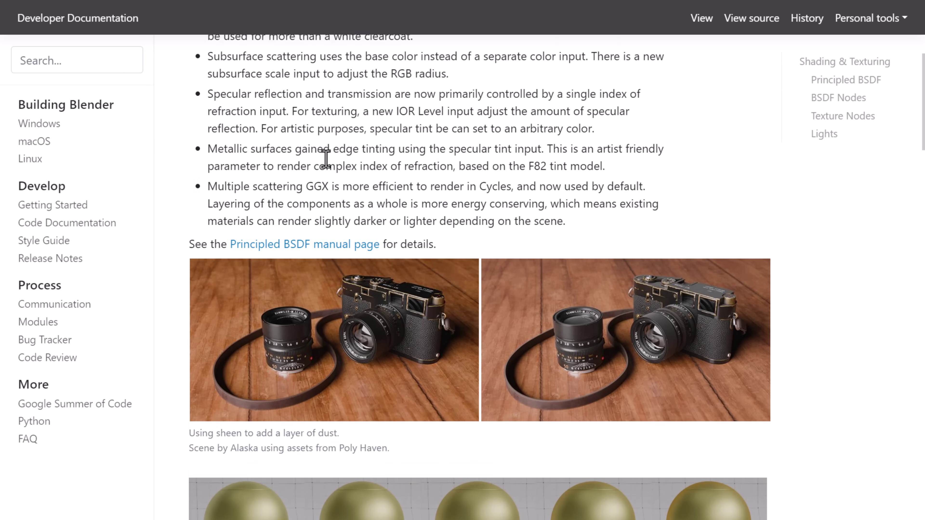
pyautogui.scroll(-7, 320, 182)
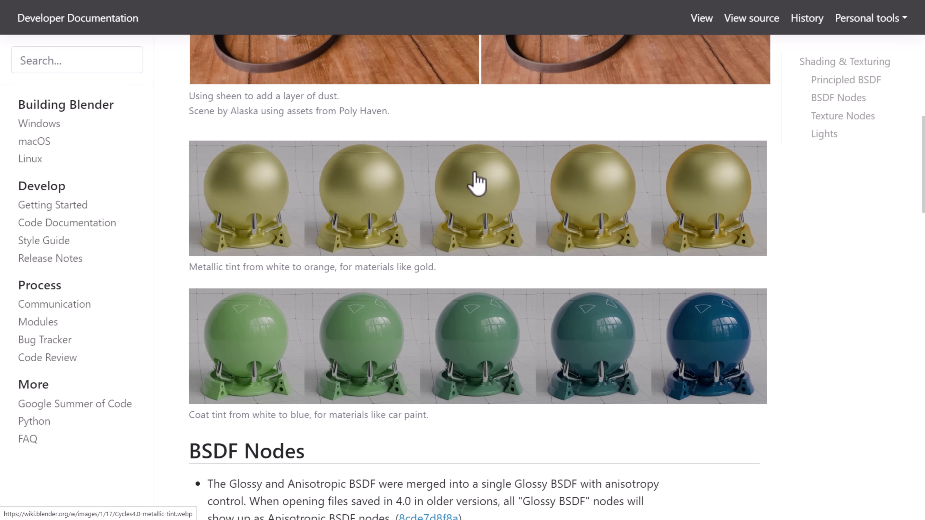
pyautogui.scroll(-3, 603, 288)
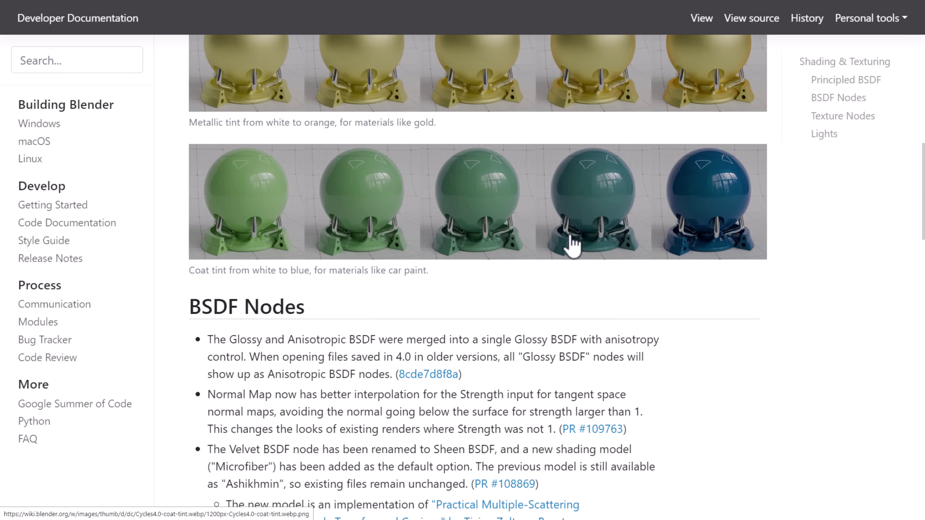
pyautogui.scroll(-3, 570, 242)
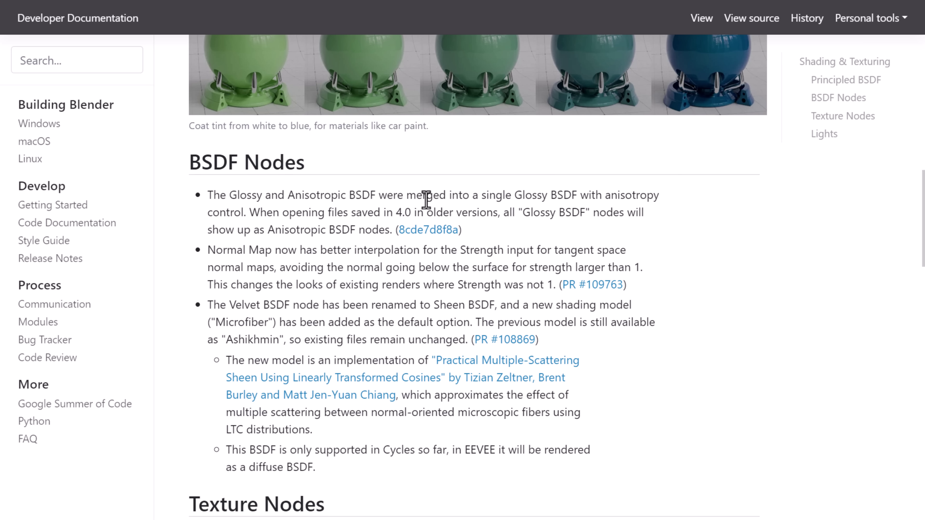
pyautogui.scroll(13, 572, 214)
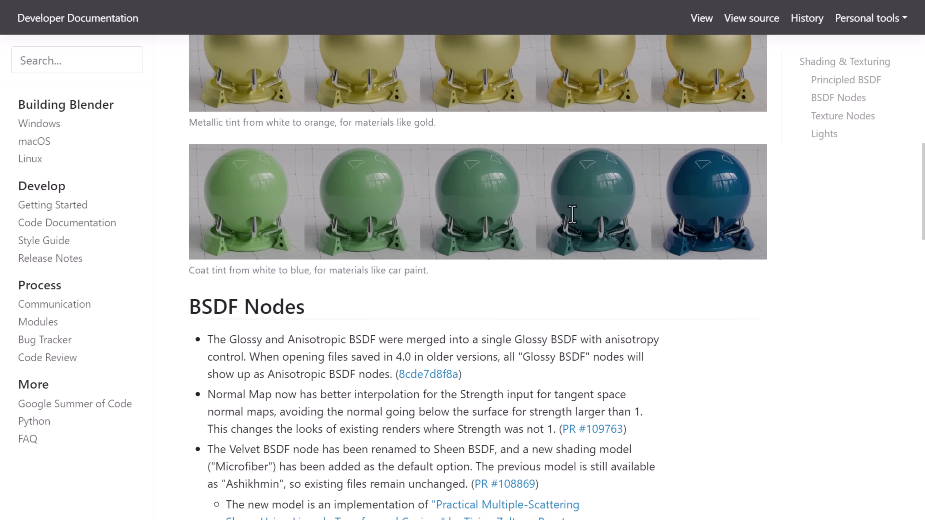
pyautogui.scroll(5, 572, 214)
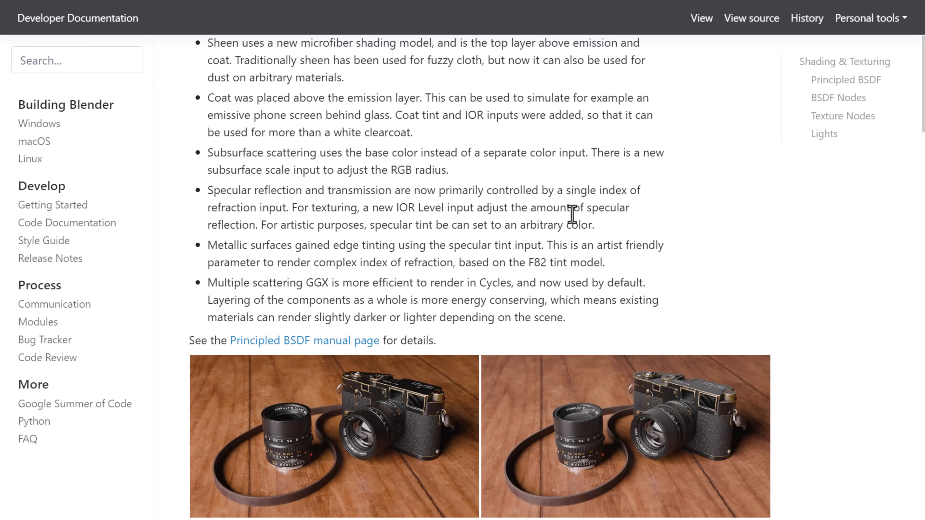